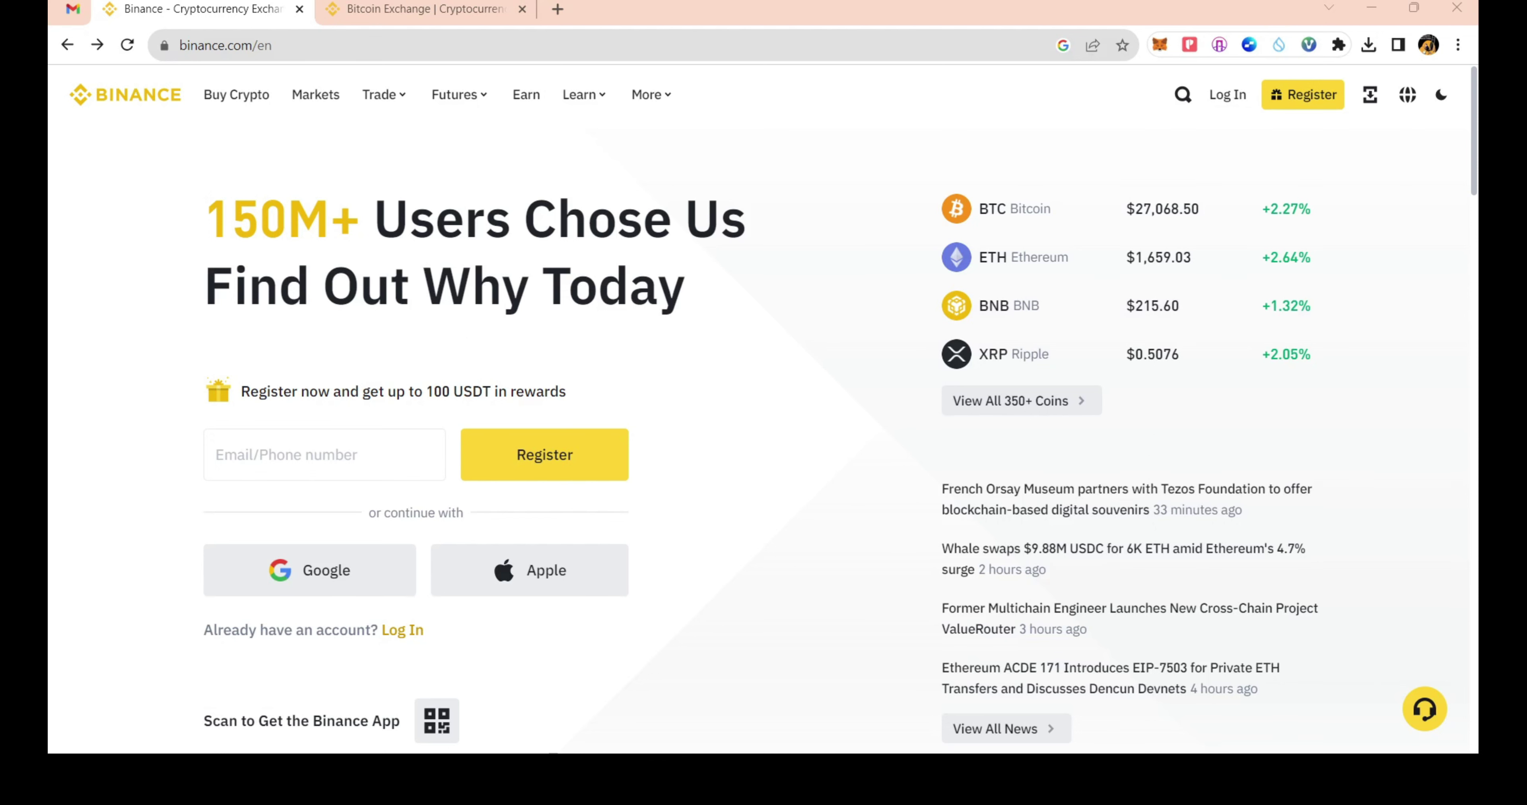
Step: Open the invited Binance sign-up form with its referral ID and choose email sign-up
{"action": "mouse_move", "coordinate": [1370, 95]}
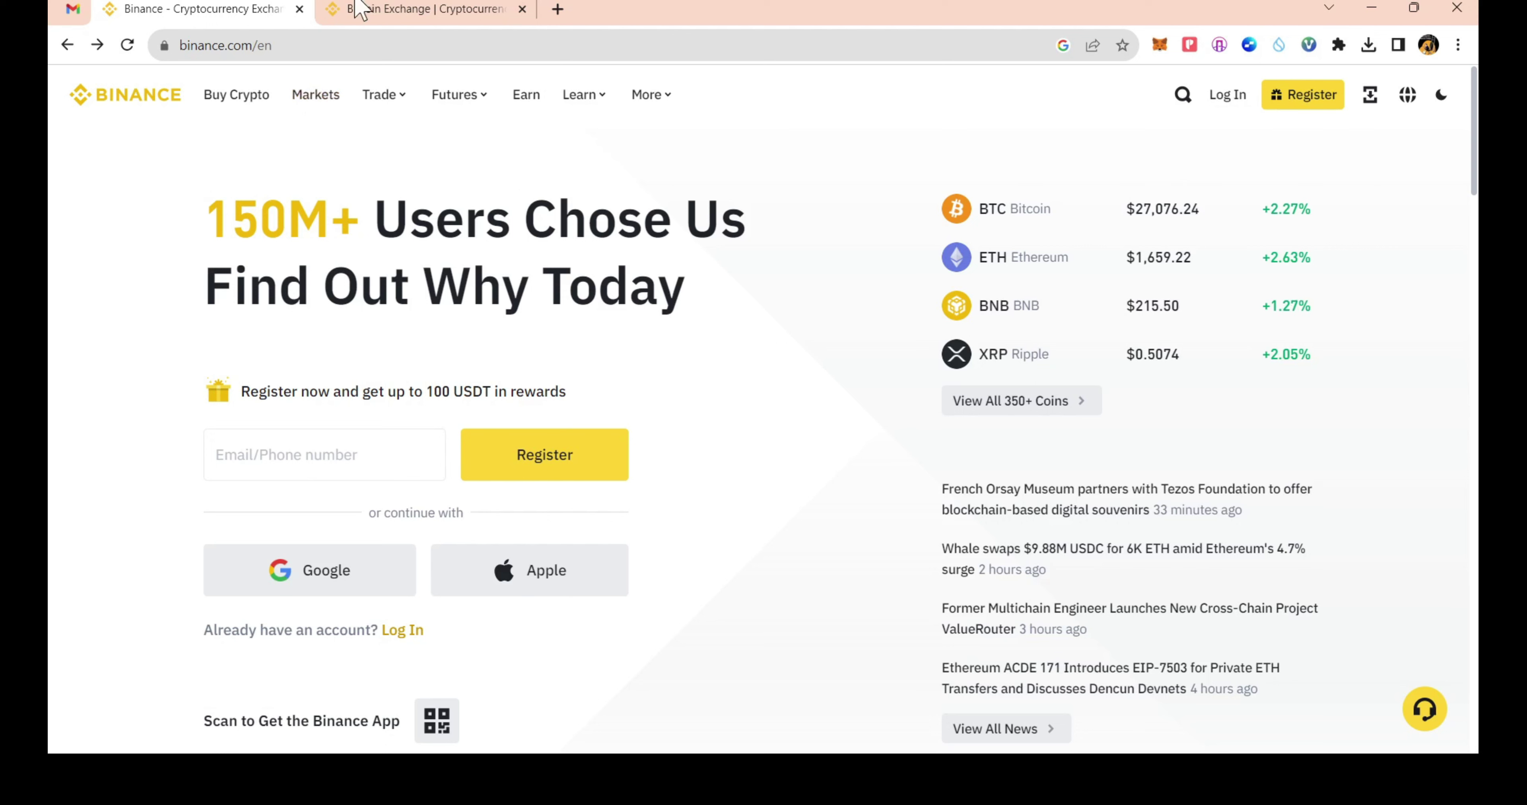
{"action": "left_click", "coordinate": [391, 9]}
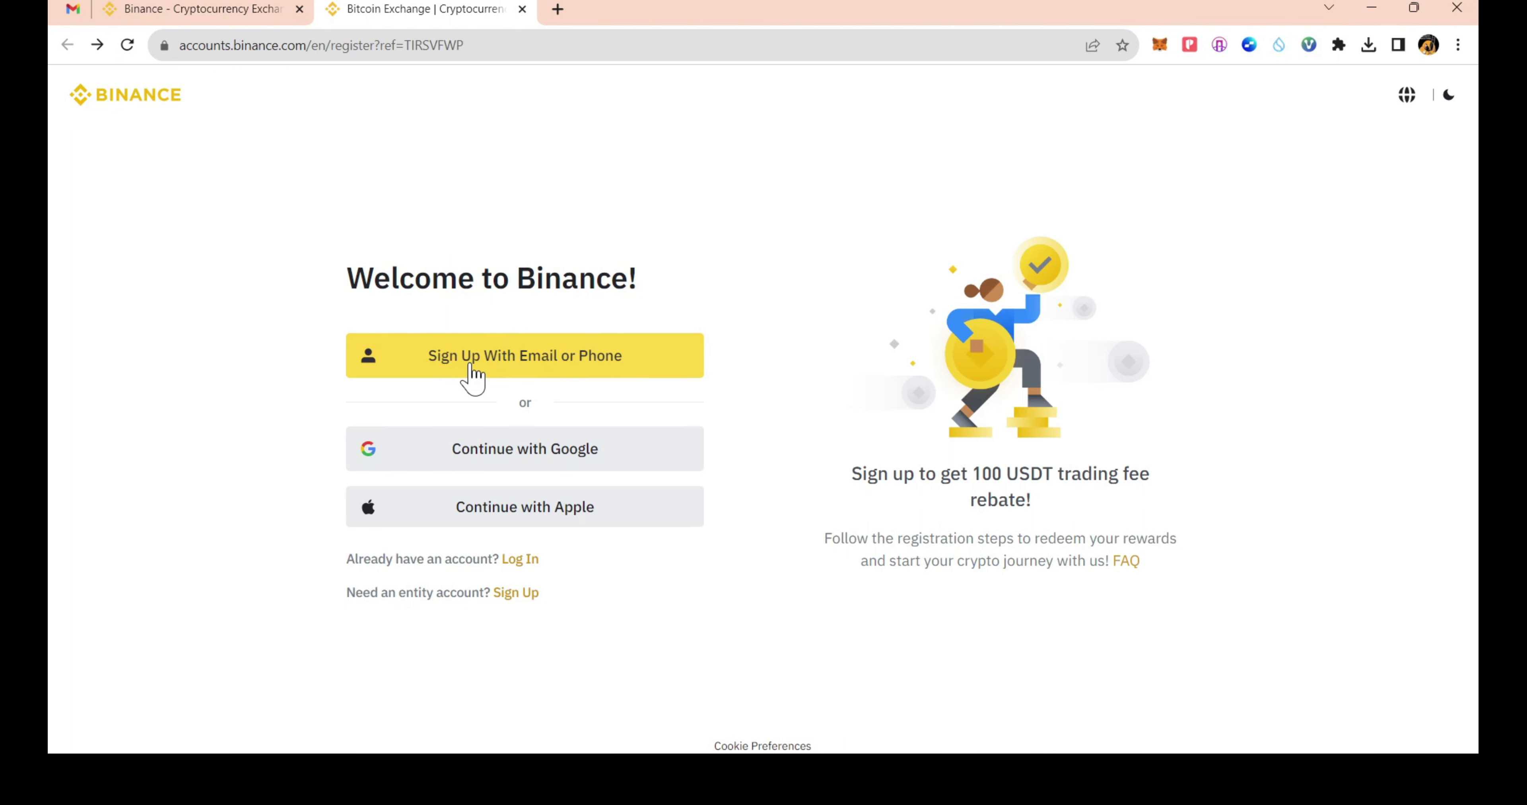
{"action": "left_click", "coordinate": [472, 367]}
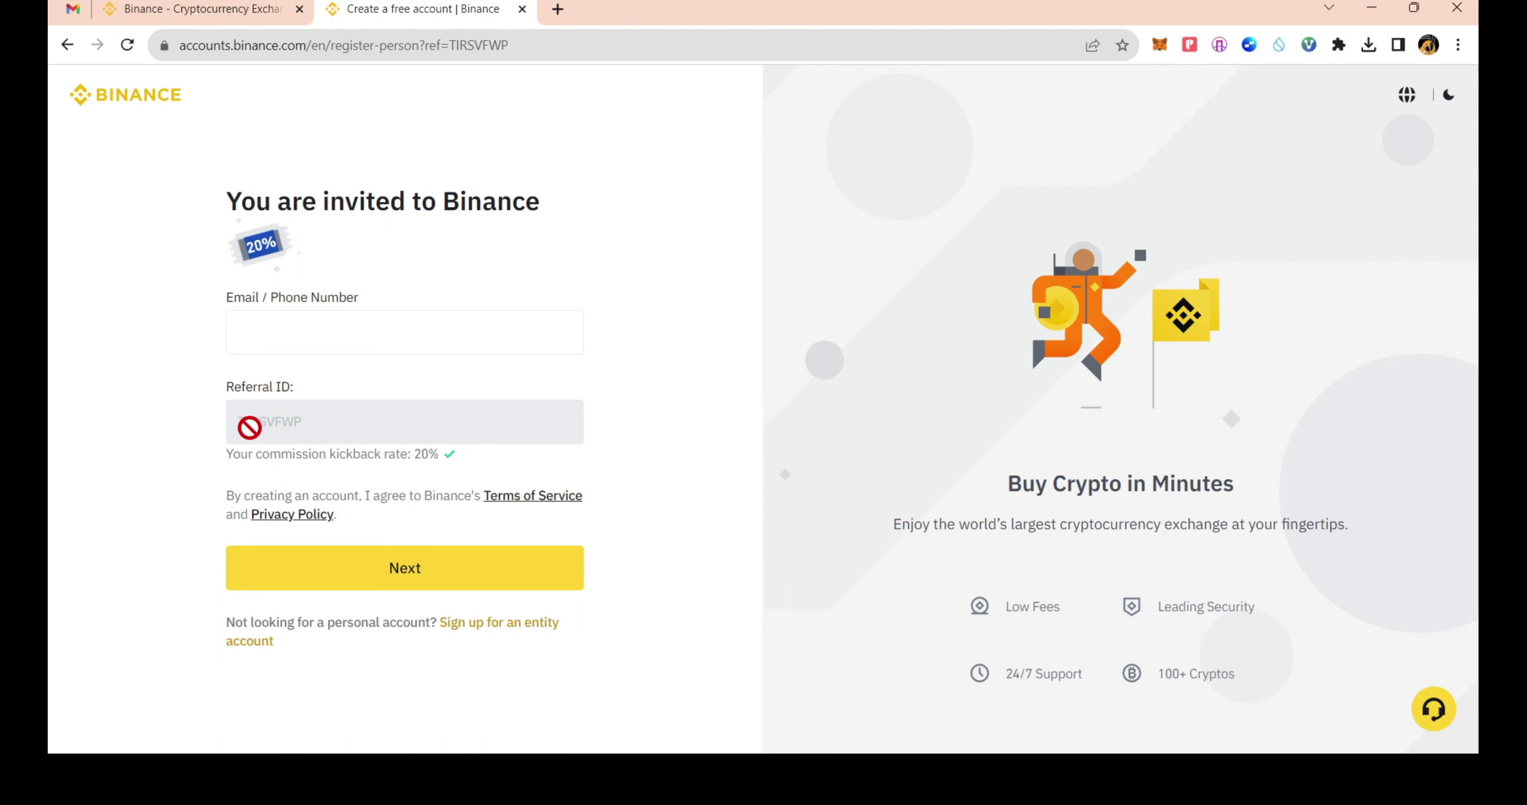
Step: Submit the email address in the homepage Email/Phone field, then return to the invited form
{"action": "left_click", "coordinate": [204, 9]}
{"action": "left_click", "coordinate": [306, 468]}
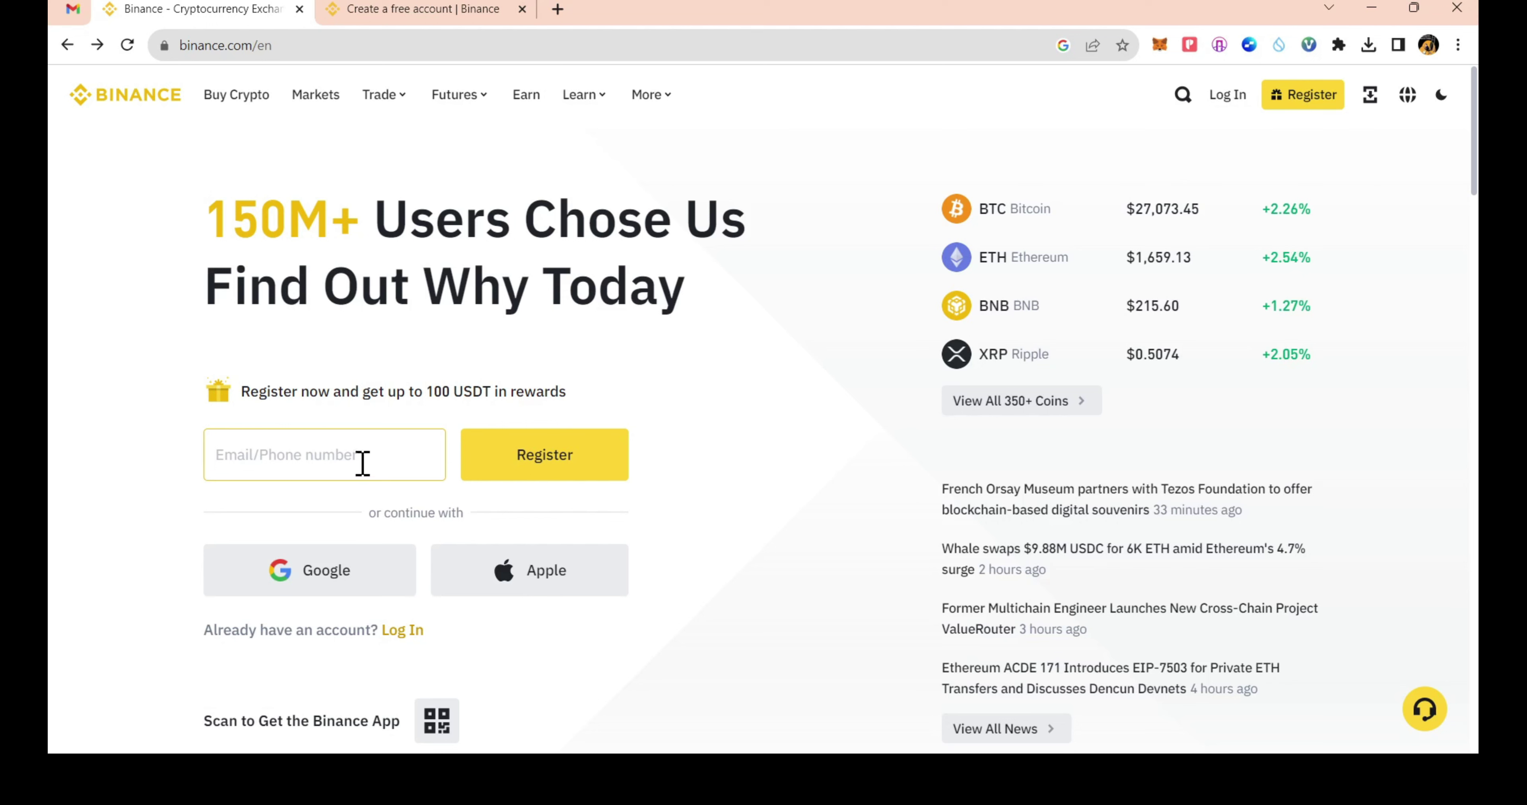
{"action": "type", "text": "nwa"}
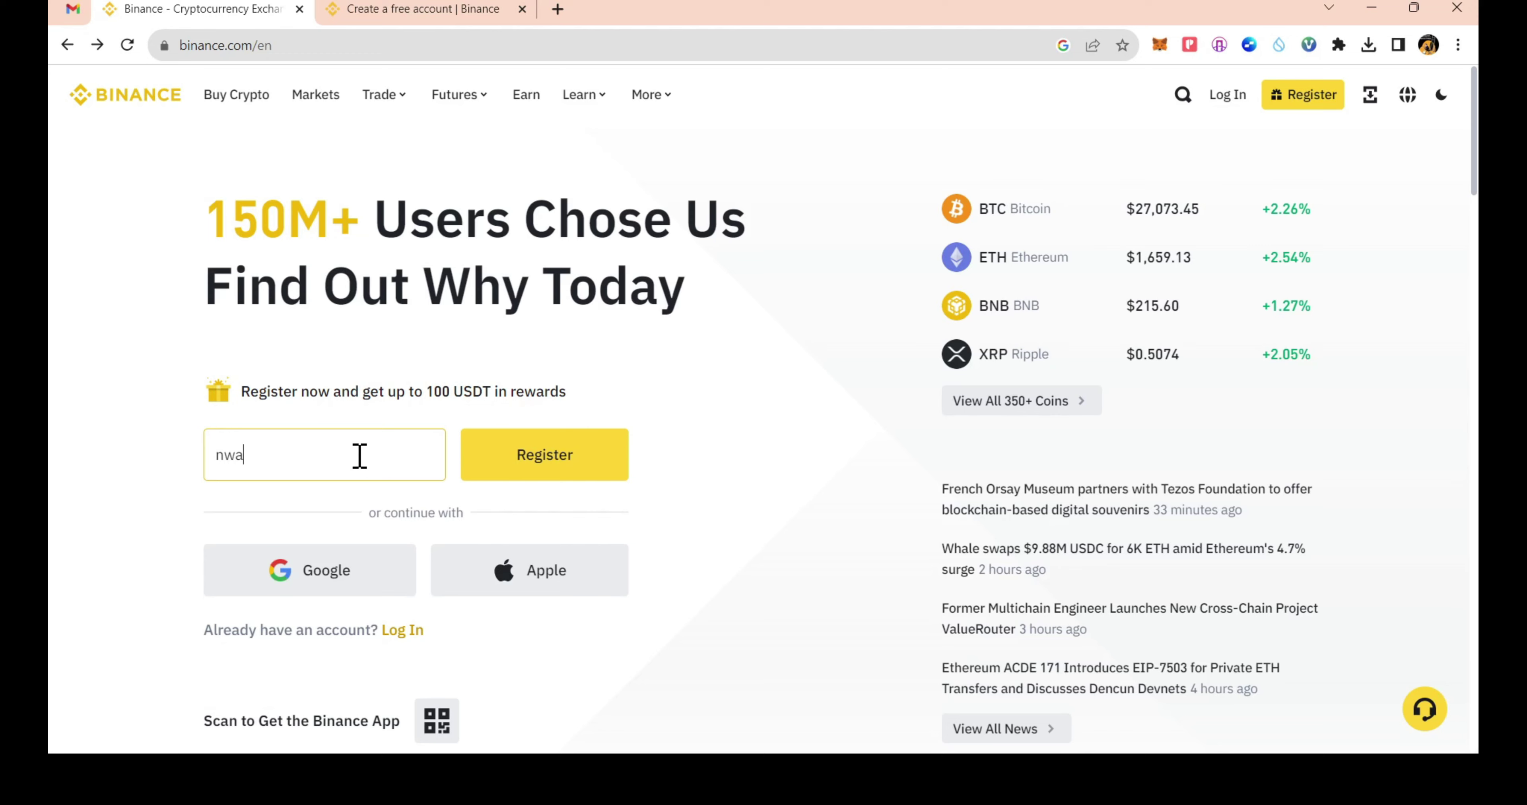
{"action": "key", "text": "Down"}
{"action": "key", "text": "Return"}
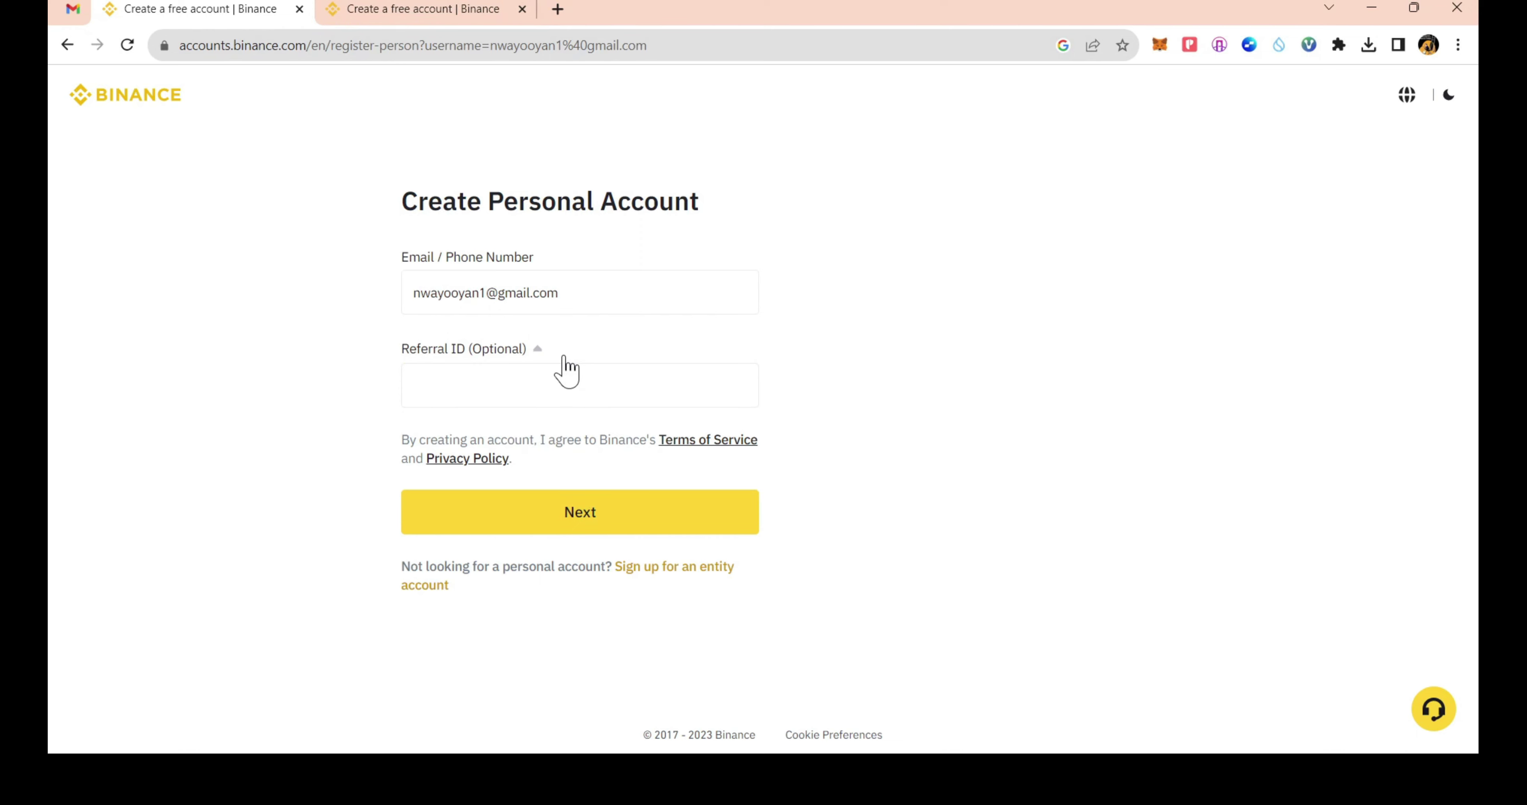
{"action": "left_click", "coordinate": [450, 15]}
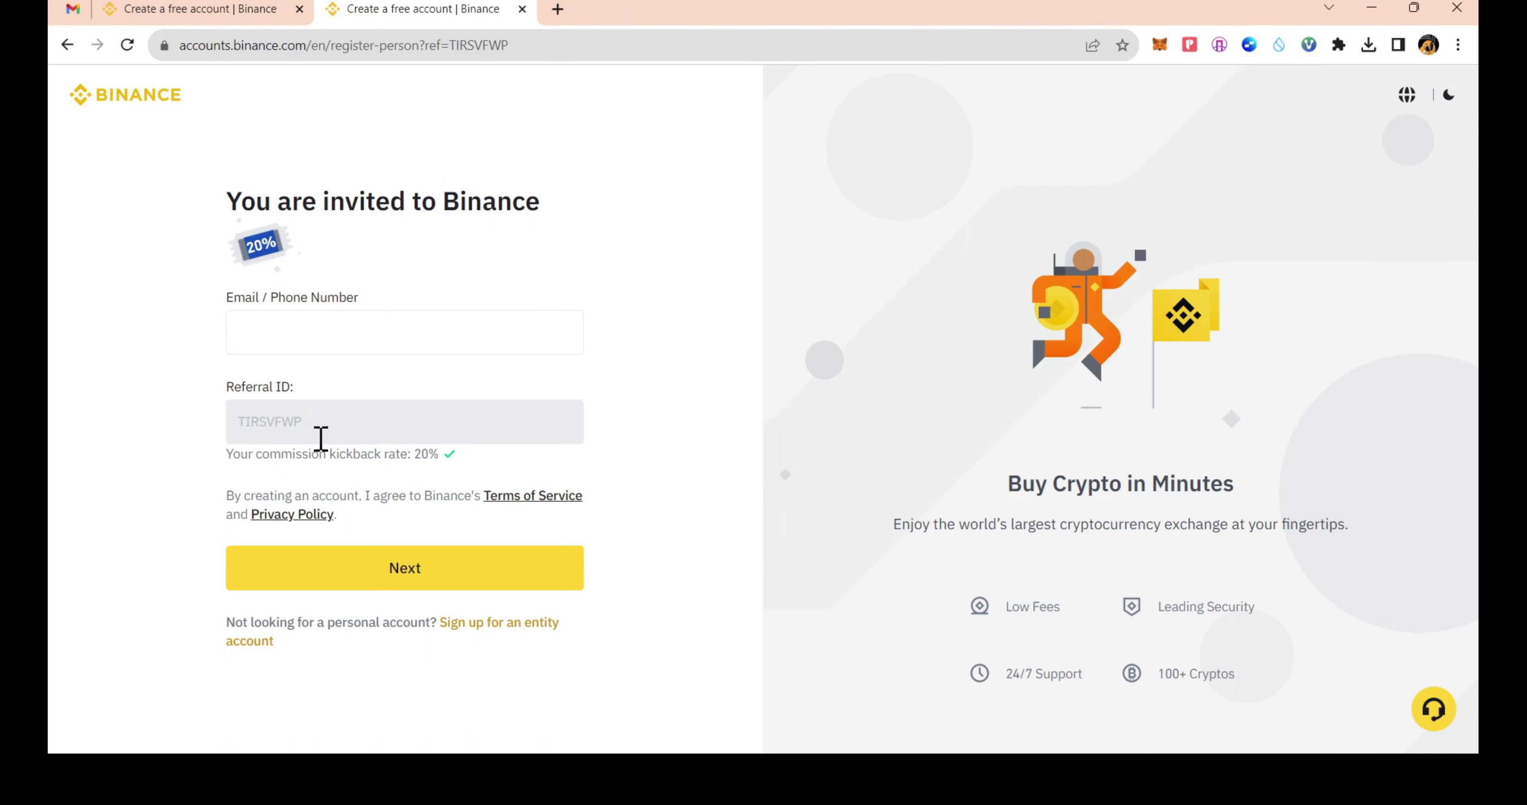
Step: Paste the saved email address into the invited form and continue to email verification
{"action": "left_click", "coordinate": [307, 336]}
{"action": "key", "text": "ctrl+v"}
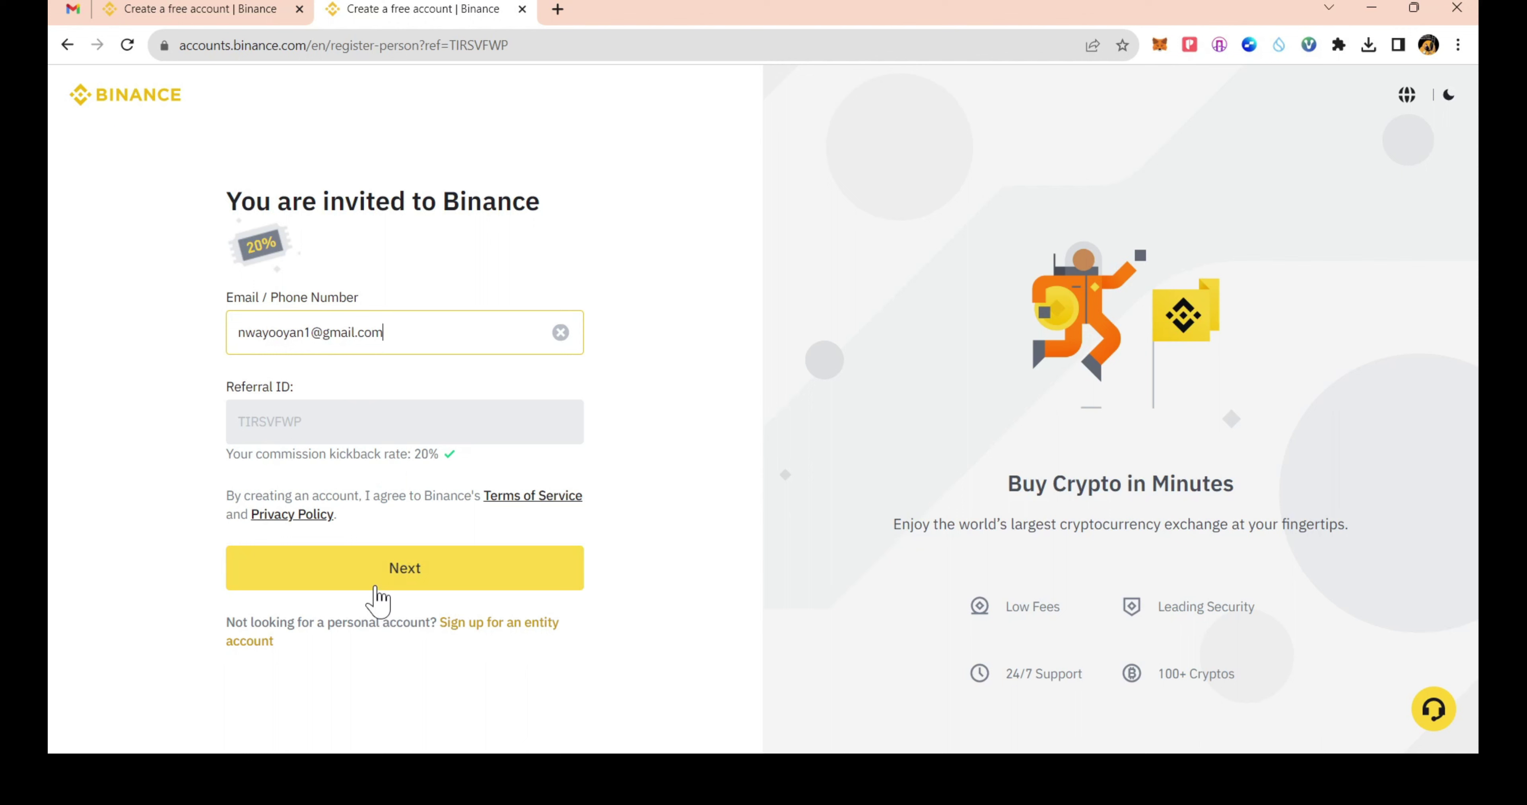
{"action": "left_click", "coordinate": [375, 588]}
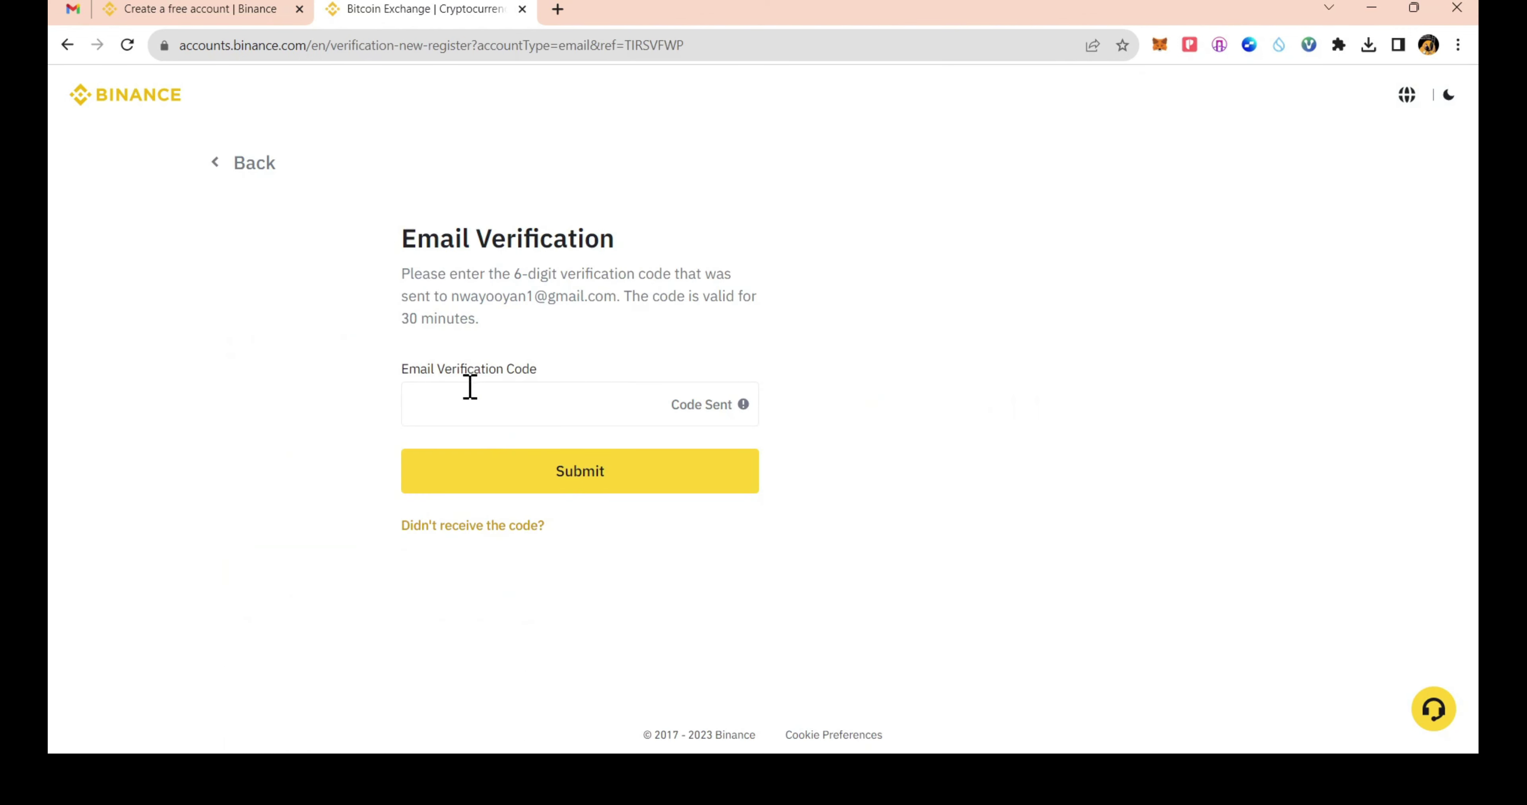
{"action": "left_click", "coordinate": [468, 392]}
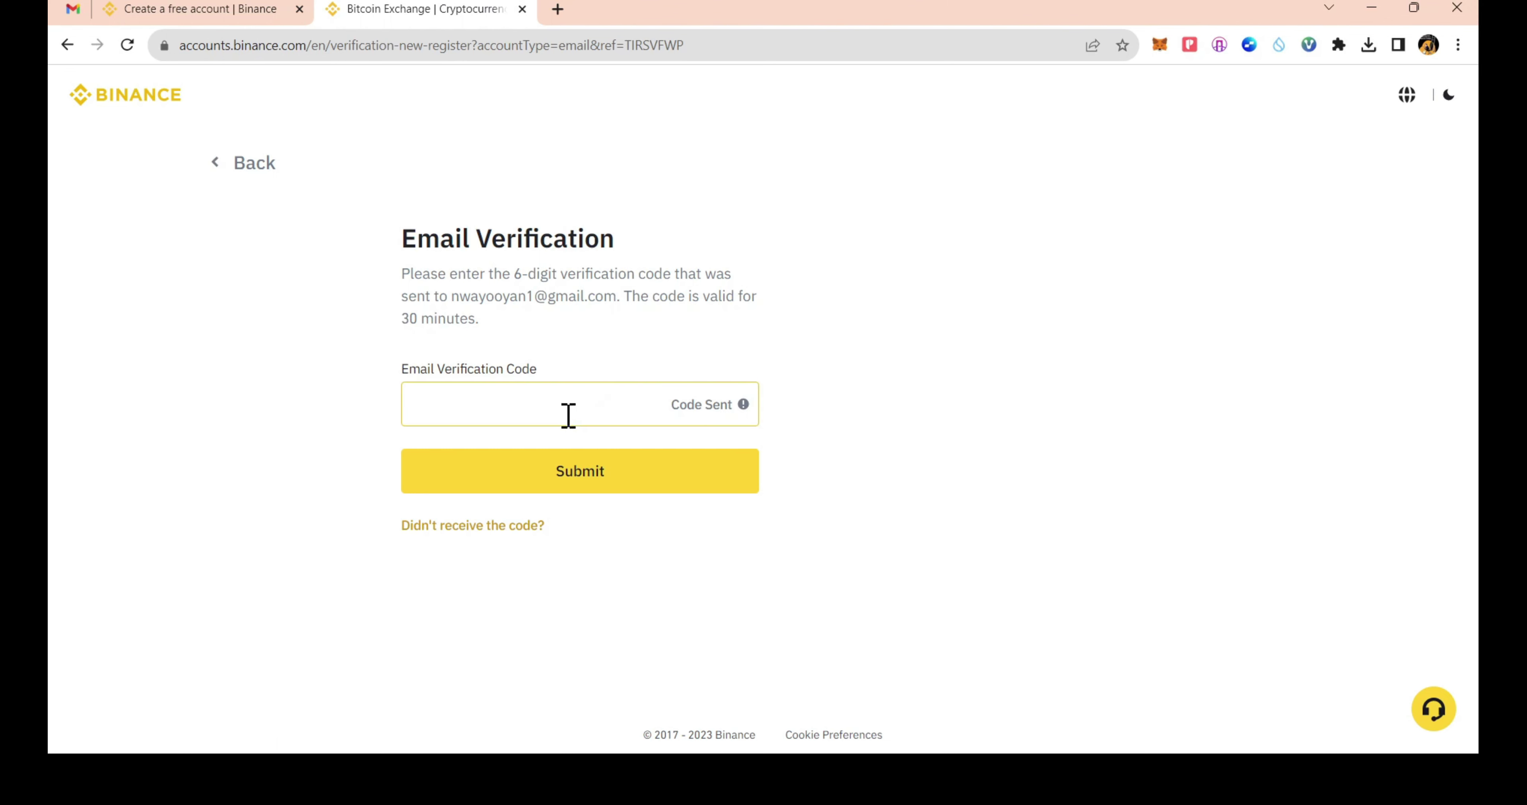
Step: Find Binance's registration email in Gmail and select its 6-digit activation code
{"action": "left_click", "coordinate": [73, 9]}
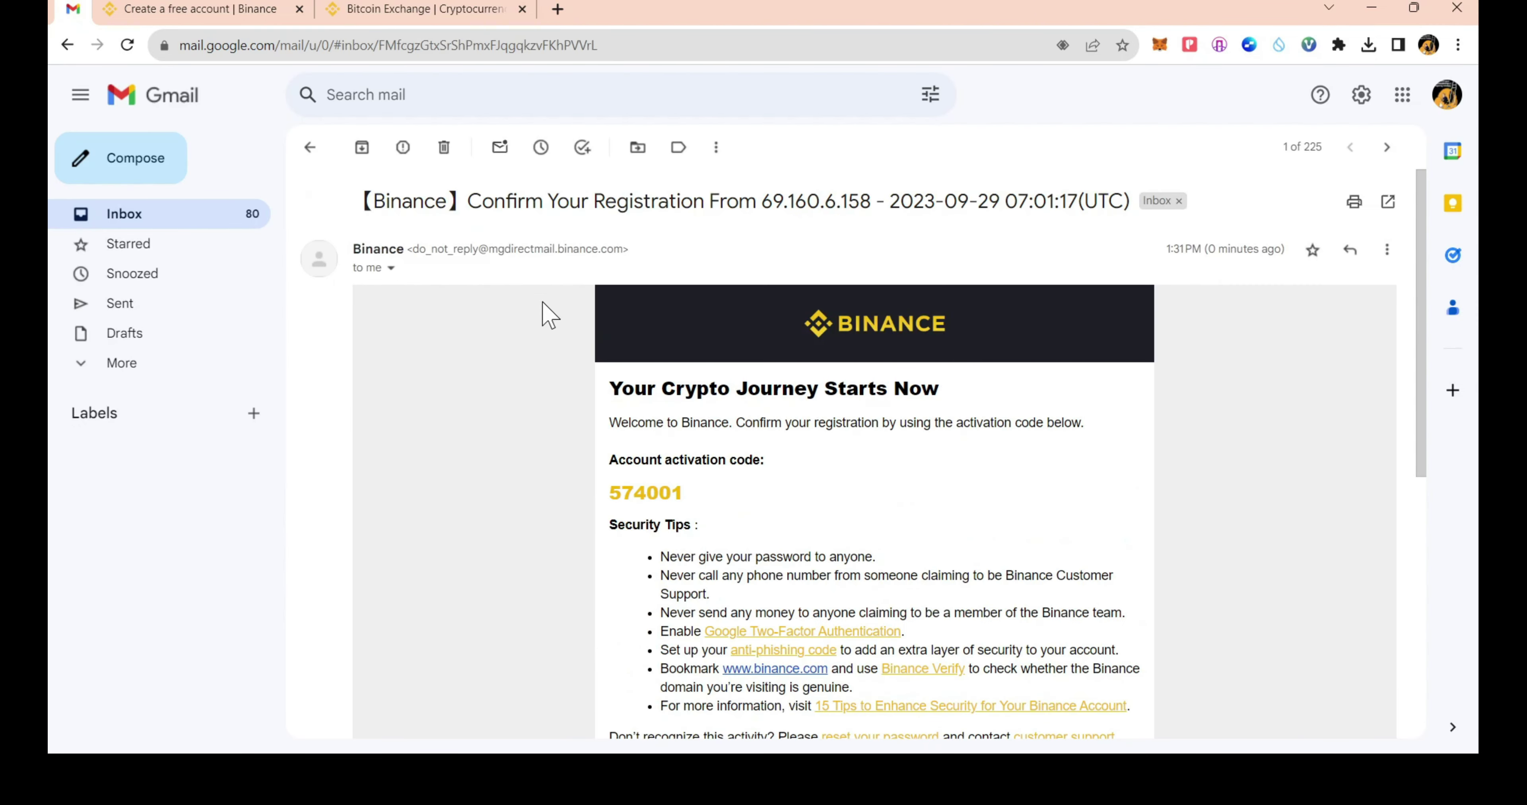
{"action": "left_click_drag", "start_coordinate": [541, 202], "coordinate": [807, 201]}
{"action": "scroll", "coordinate": [711, 445], "scroll_direction": "down", "scroll_amount": 1}
{"action": "left_click_drag", "start_coordinate": [685, 405], "coordinate": [613, 409]}
{"action": "key", "text": "ctrl+c"}
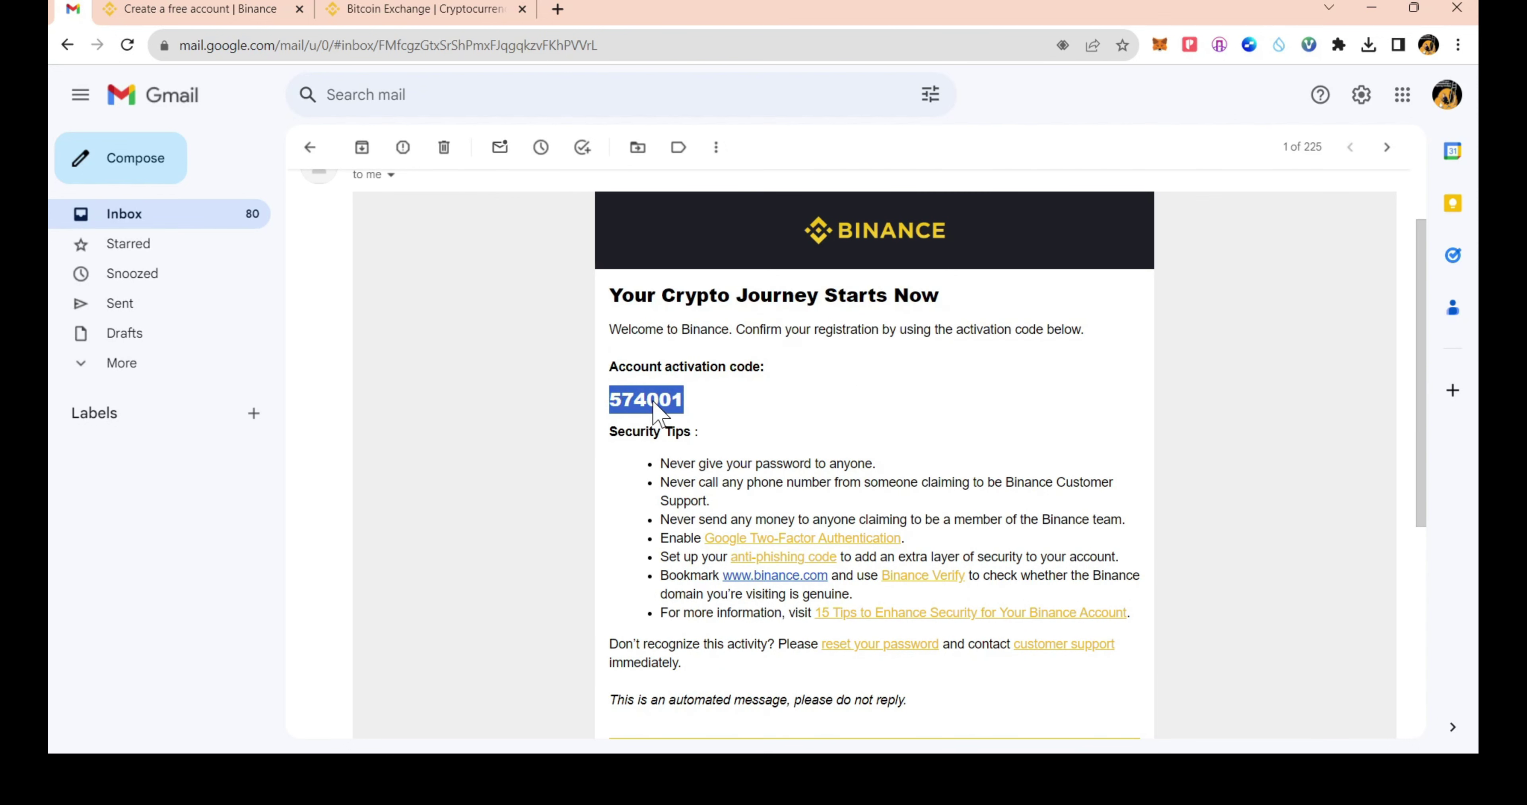
{"action": "left_click", "coordinate": [436, 9]}
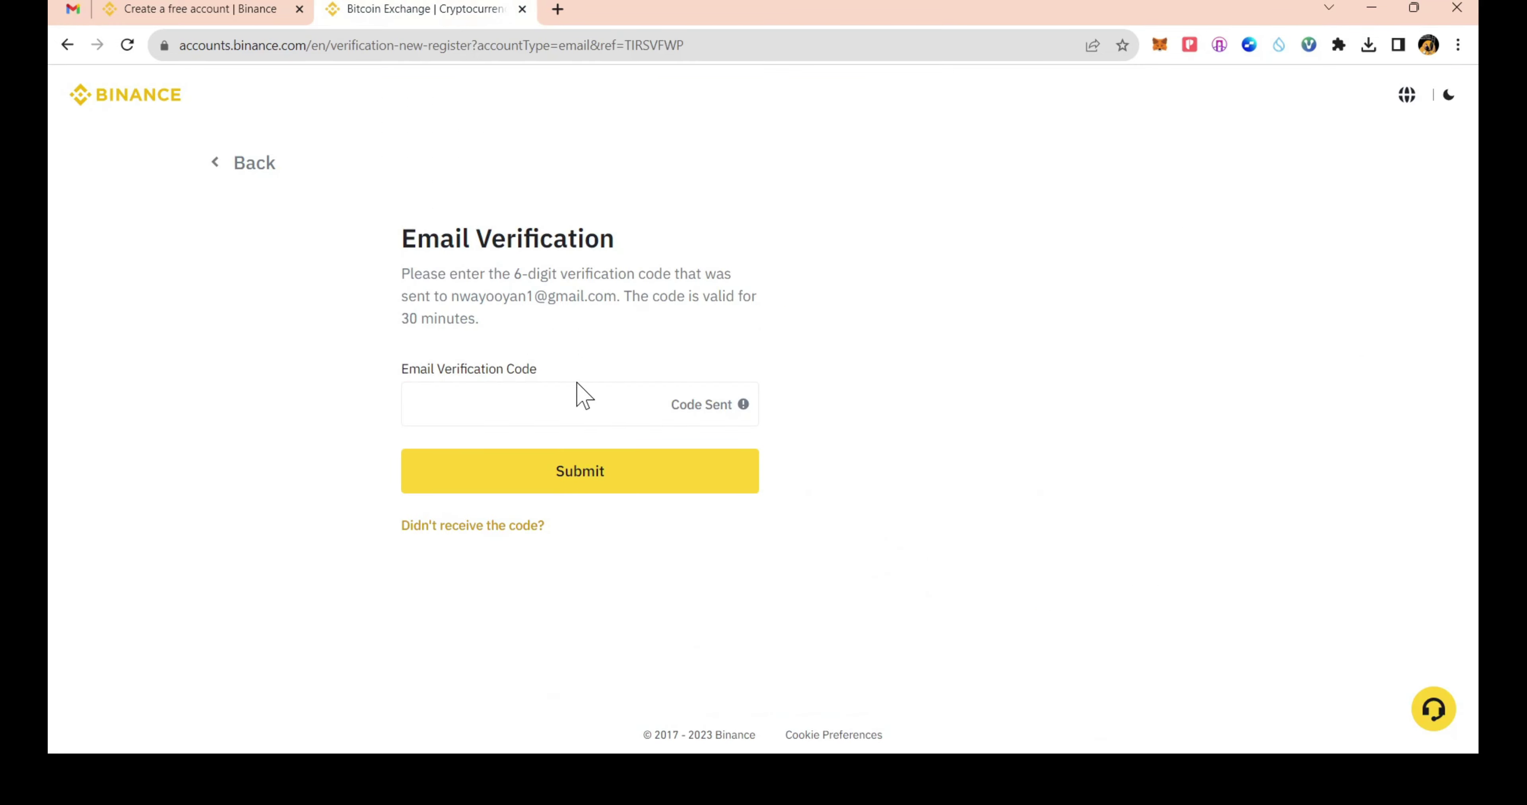
{"action": "left_click", "coordinate": [529, 404]}
{"action": "key", "text": "ctrl+v"}
Step: Enter an account password meeting the length, number and upper-case letter requirements
{"action": "left_click", "coordinate": [486, 296]}
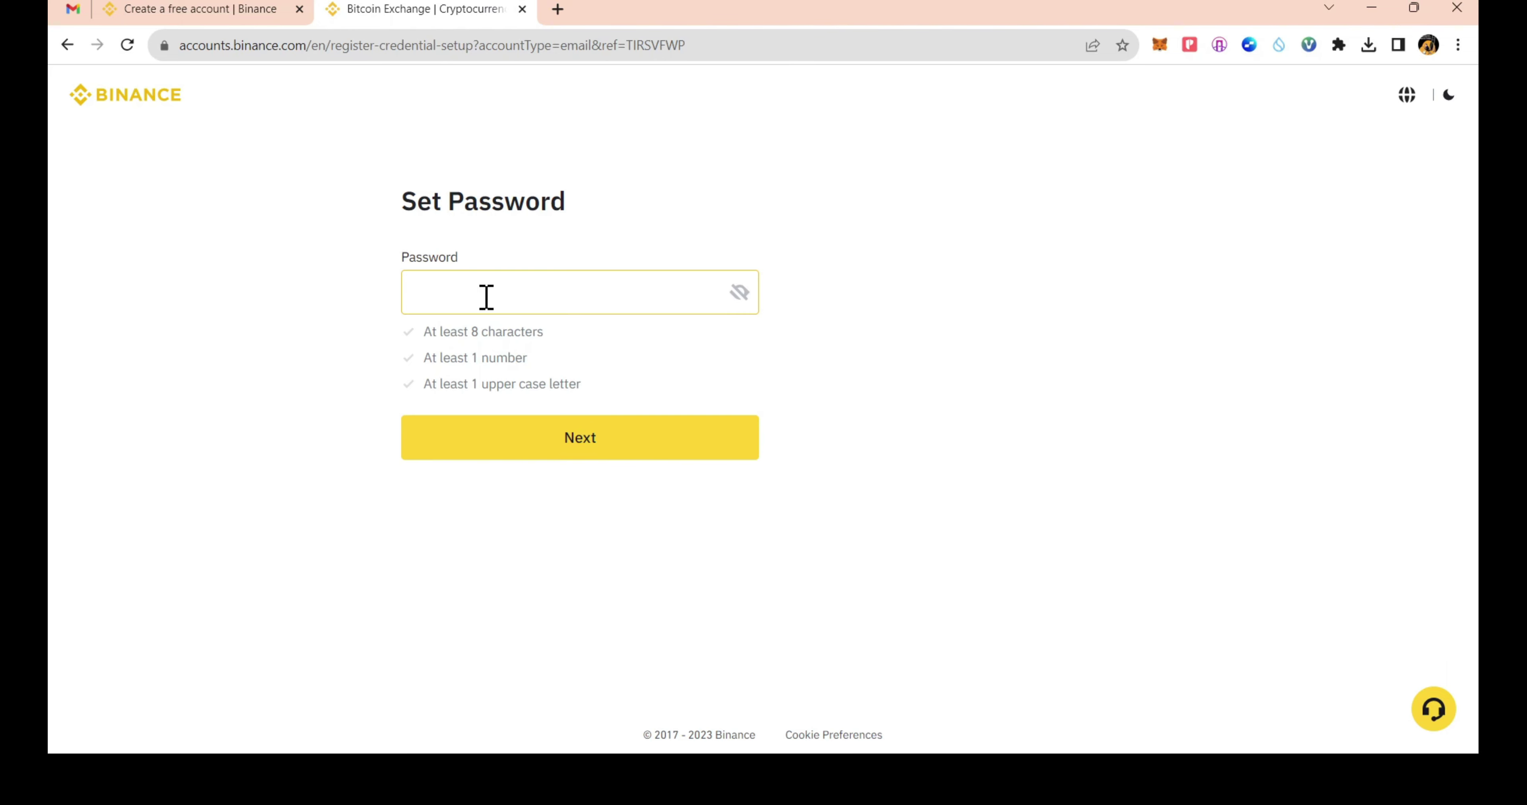
{"action": "left_click", "coordinate": [415, 337]}
{"action": "left_click_drag", "start_coordinate": [471, 331], "coordinate": [423, 332]}
{"action": "left_click_drag", "start_coordinate": [534, 361], "coordinate": [437, 358]}
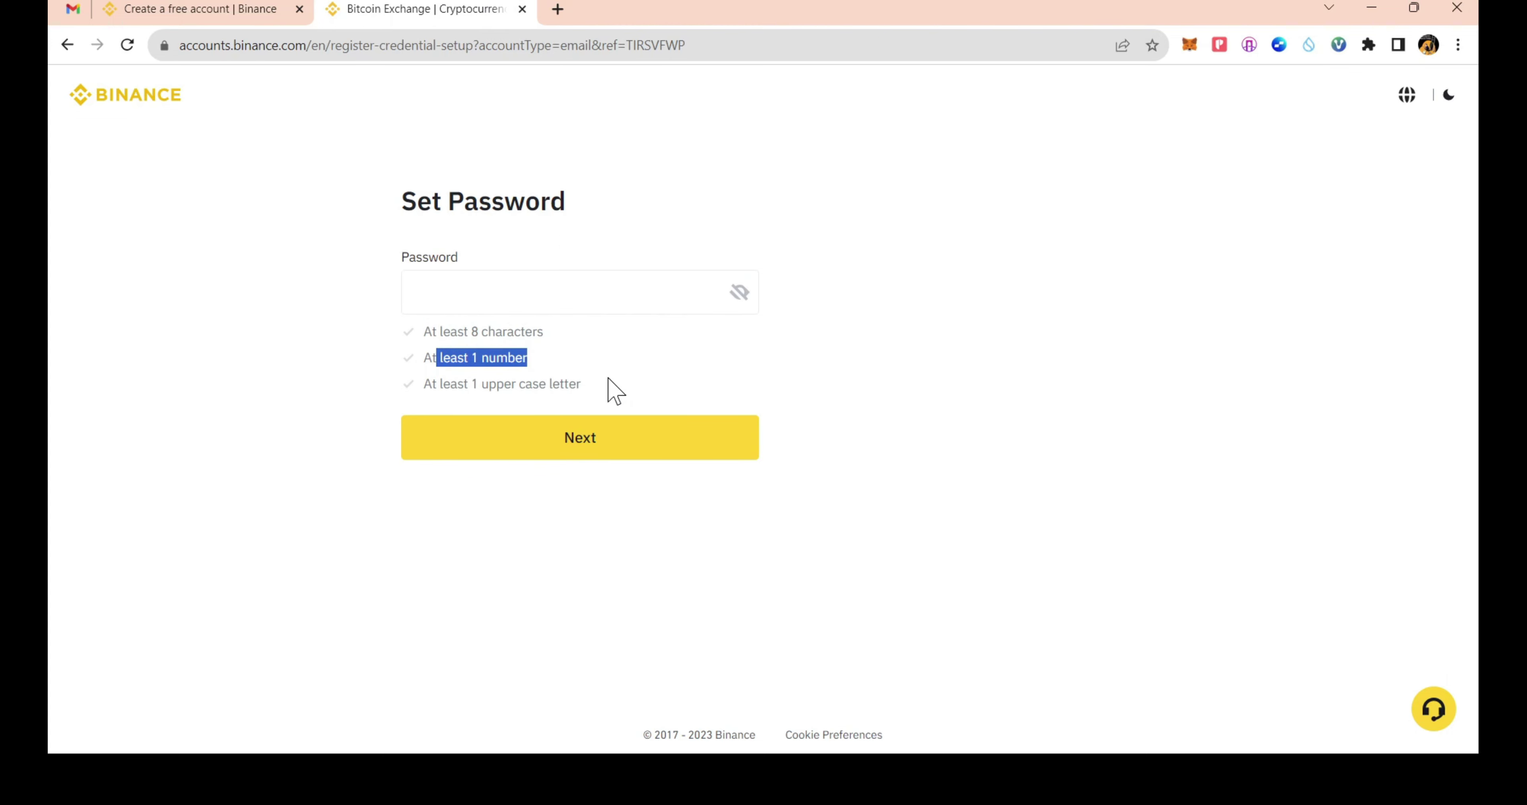
{"action": "left_click_drag", "start_coordinate": [582, 383], "coordinate": [436, 385]}
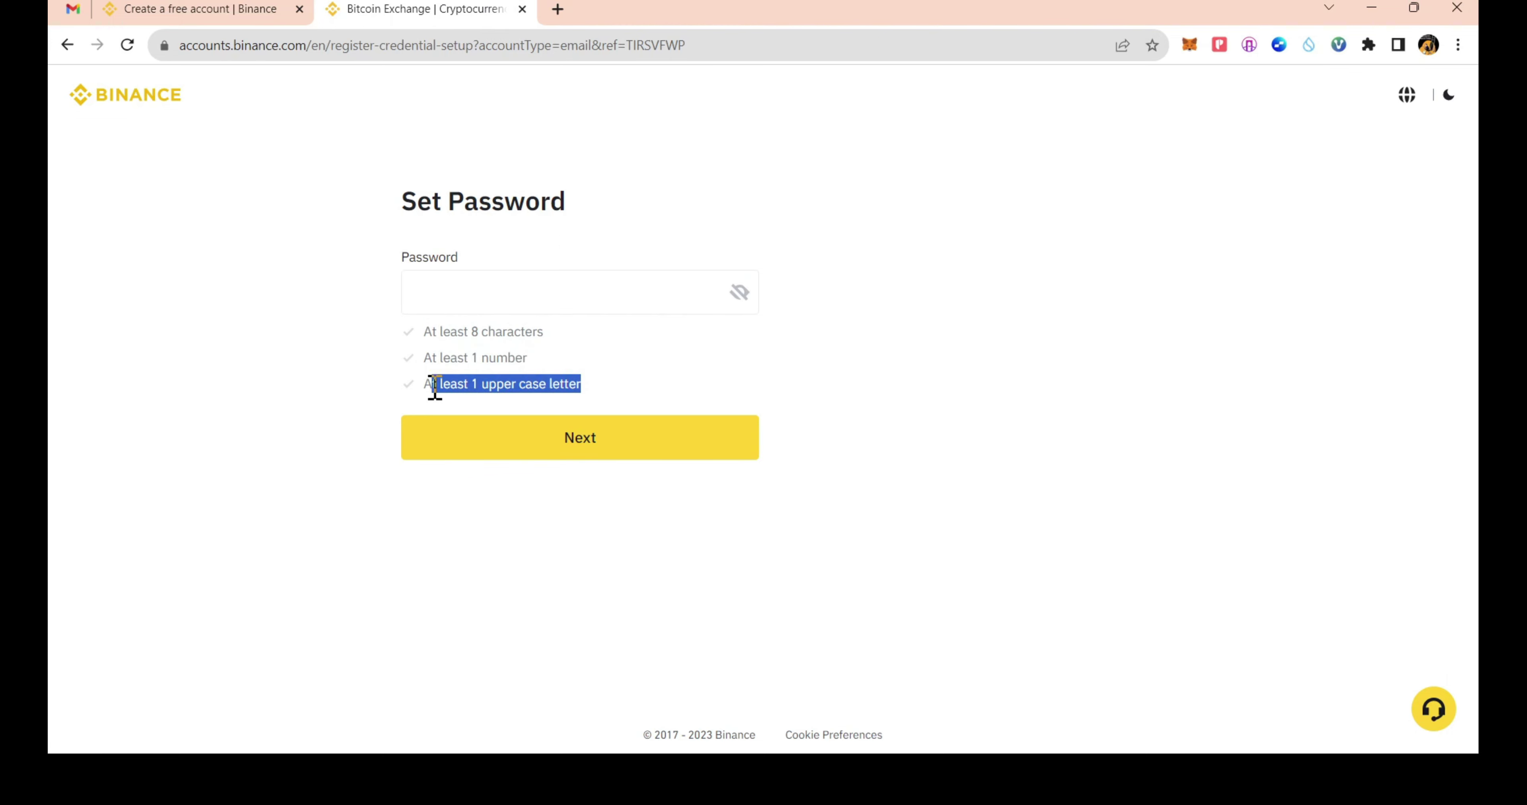
{"action": "left_click", "coordinate": [450, 309]}
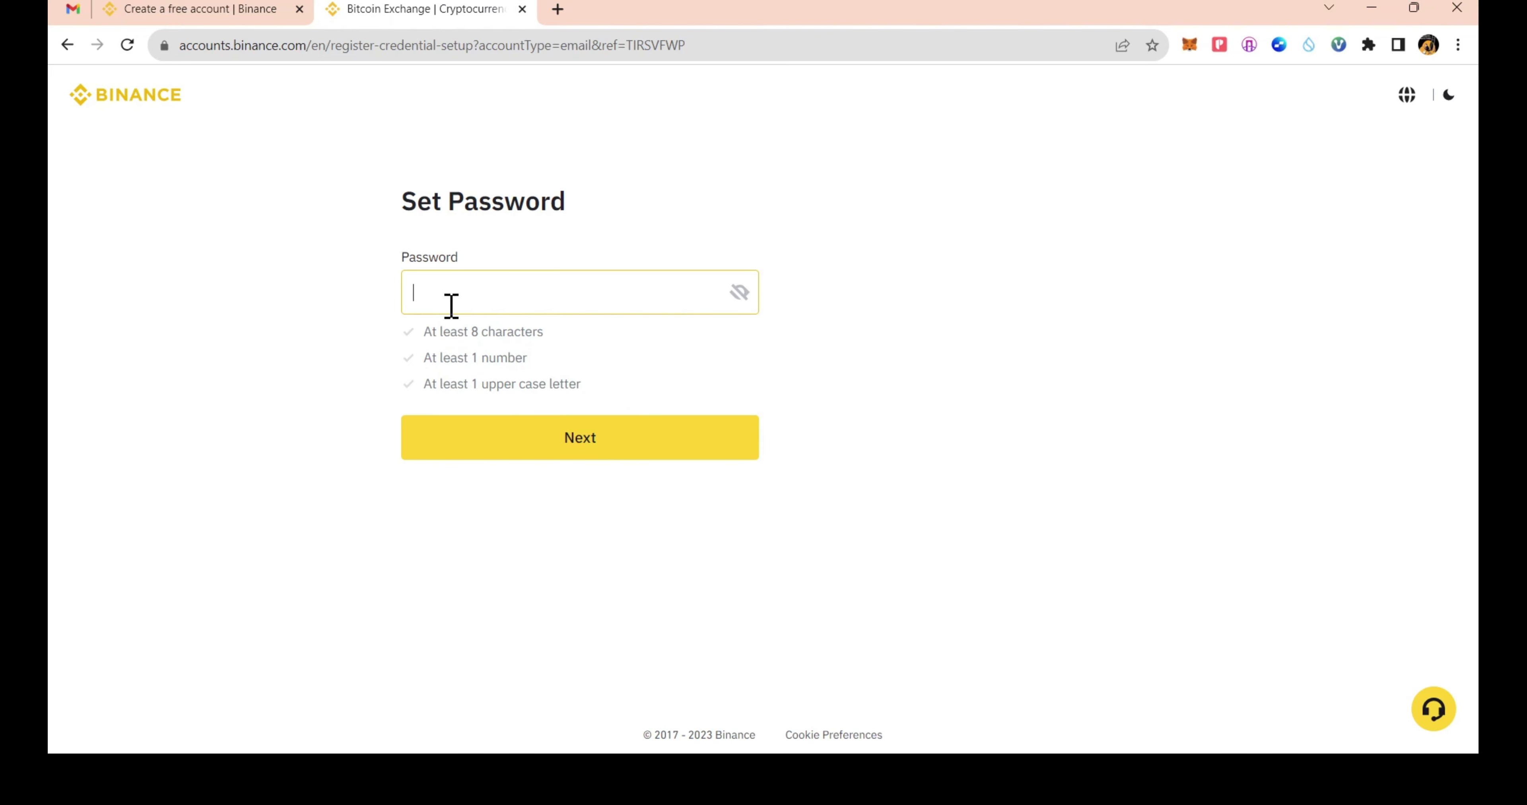
{"action": "key", "text": "ctrl+v"}
Step: Submit the password to create the account and turn off the stay-logged-in prompt
{"action": "left_click", "coordinate": [526, 448]}
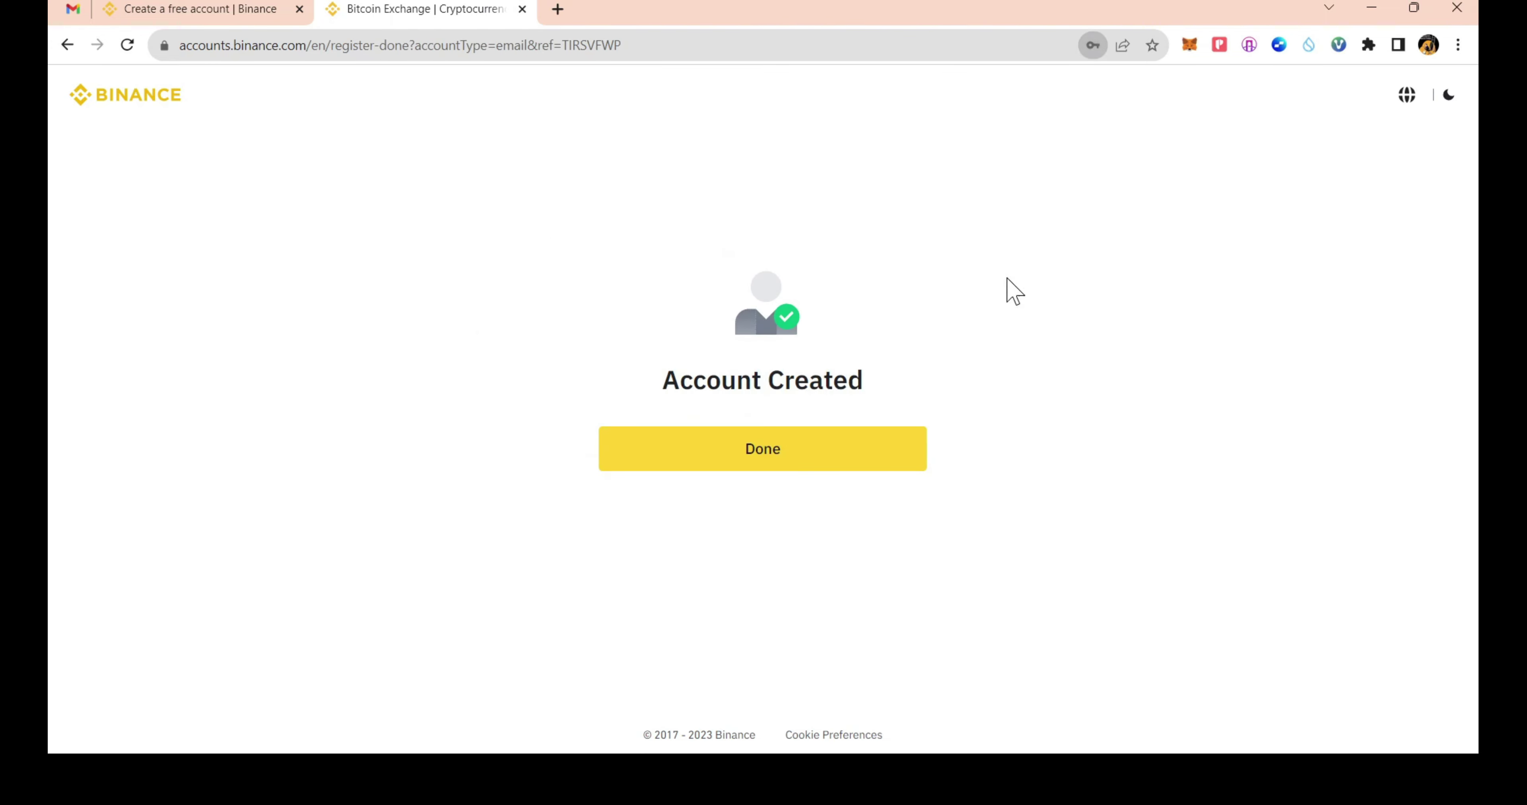
{"action": "left_click", "coordinate": [725, 471]}
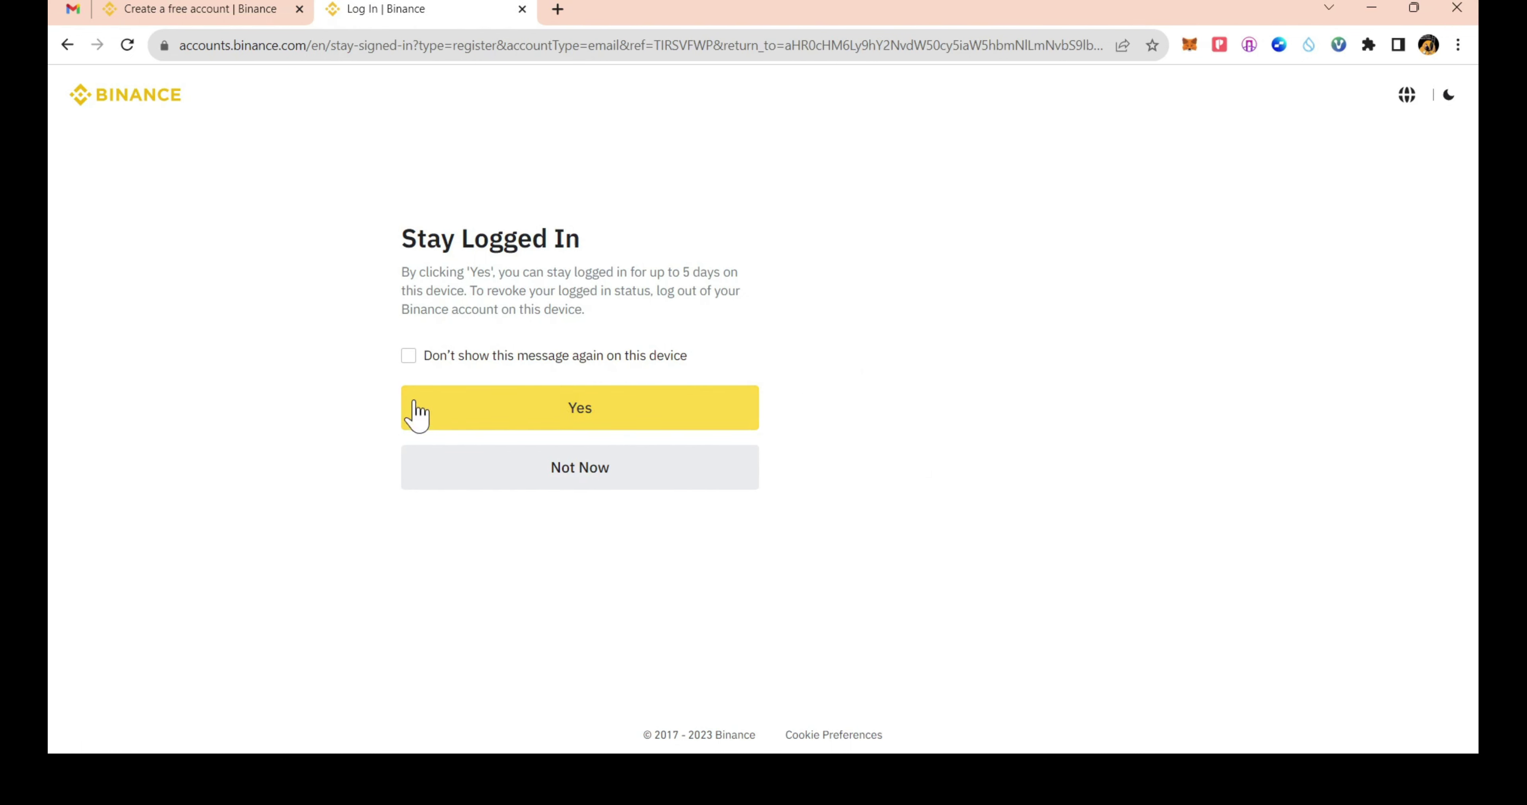
{"action": "left_click", "coordinate": [408, 356]}
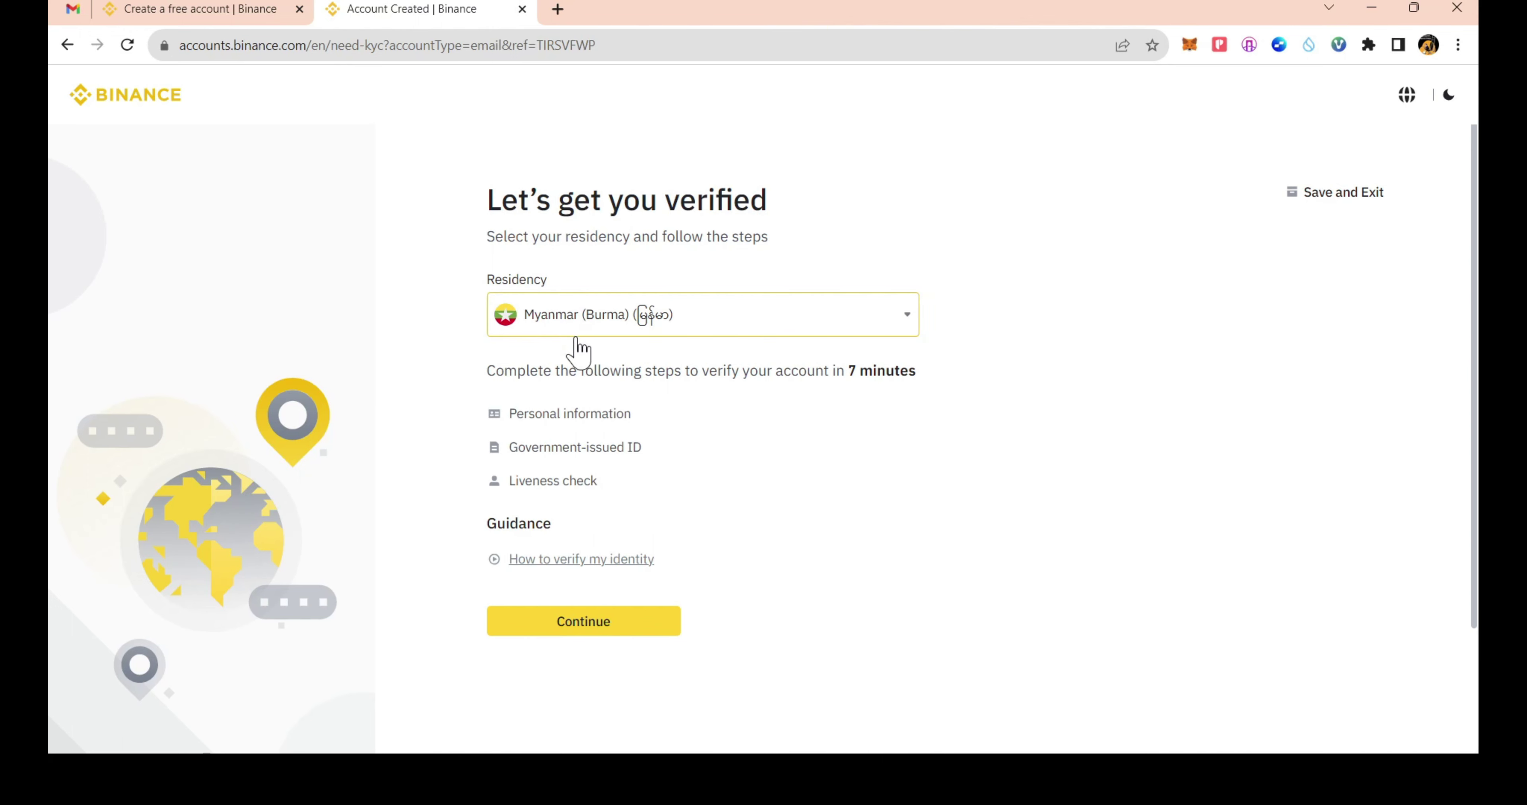
Step: Keep Myanmar (Burma) as the residency country and start the verification steps
{"action": "left_click", "coordinate": [632, 331]}
{"action": "left_click", "coordinate": [555, 632]}
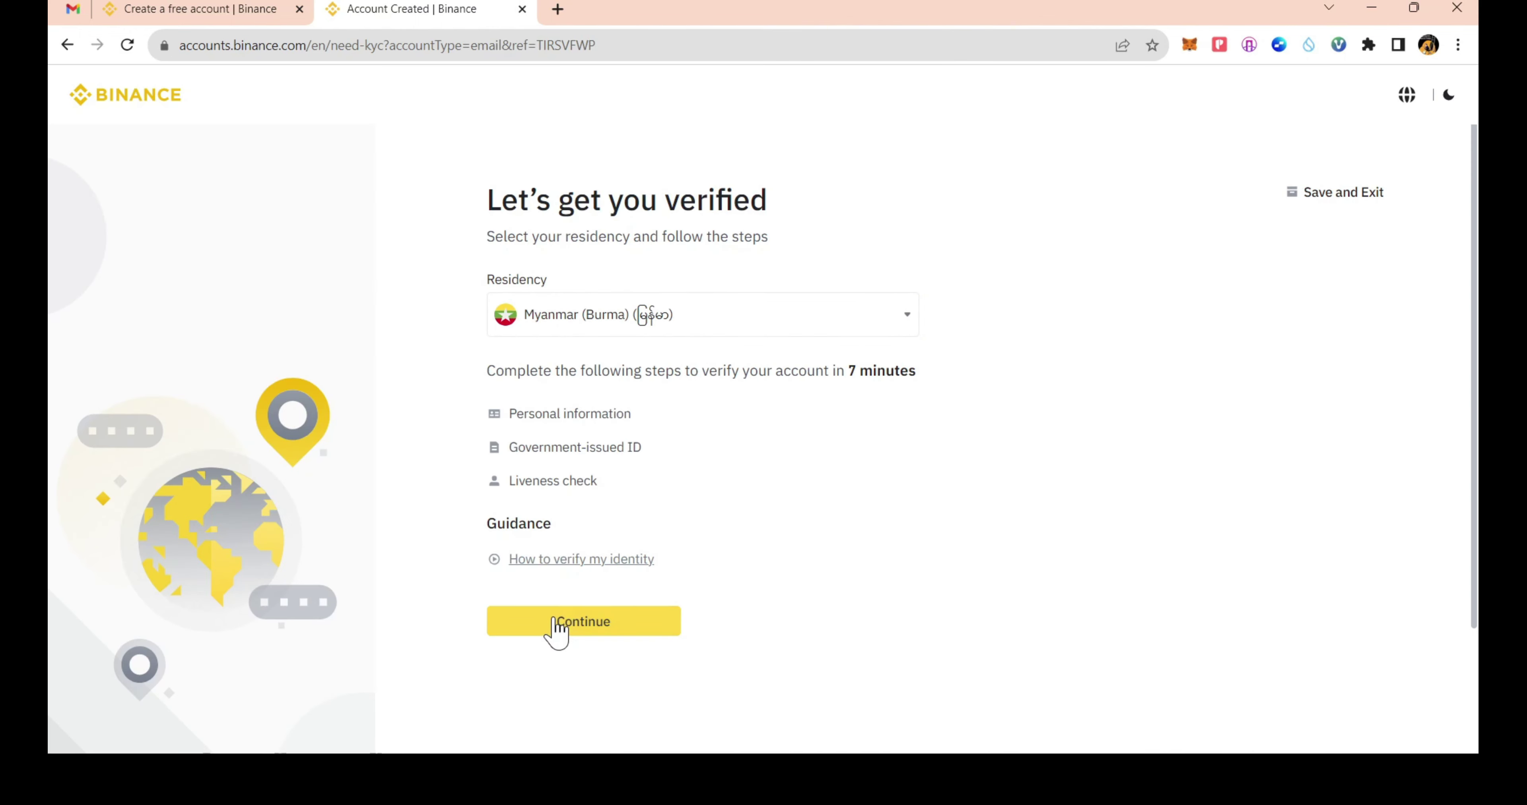
{"action": "left_click", "coordinate": [529, 622]}
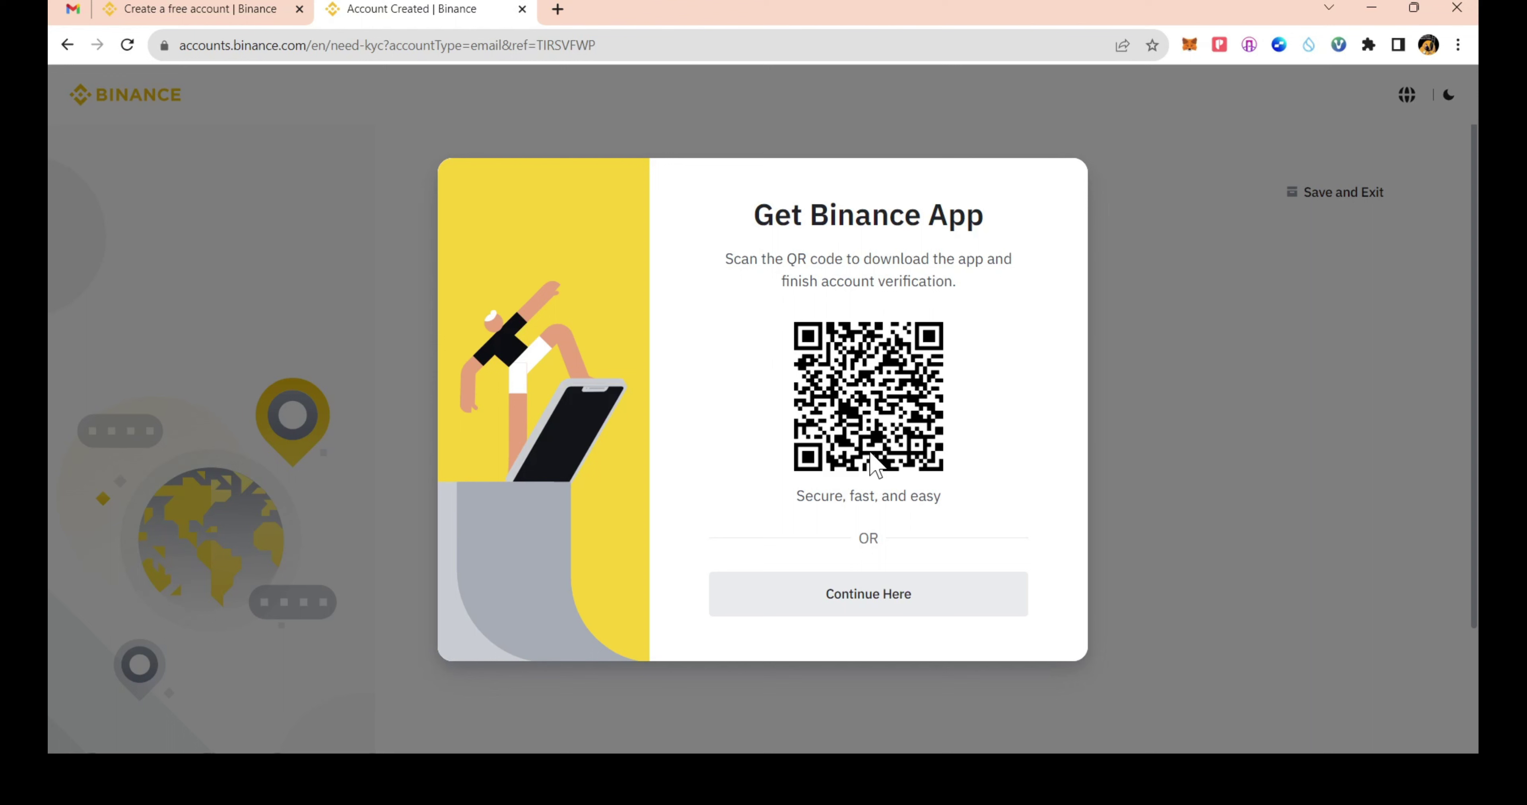
Step: Continue verification on the web and set nationality to Myanmar (Burma)
{"action": "left_click", "coordinate": [851, 609]}
{"action": "left_click", "coordinate": [597, 350]}
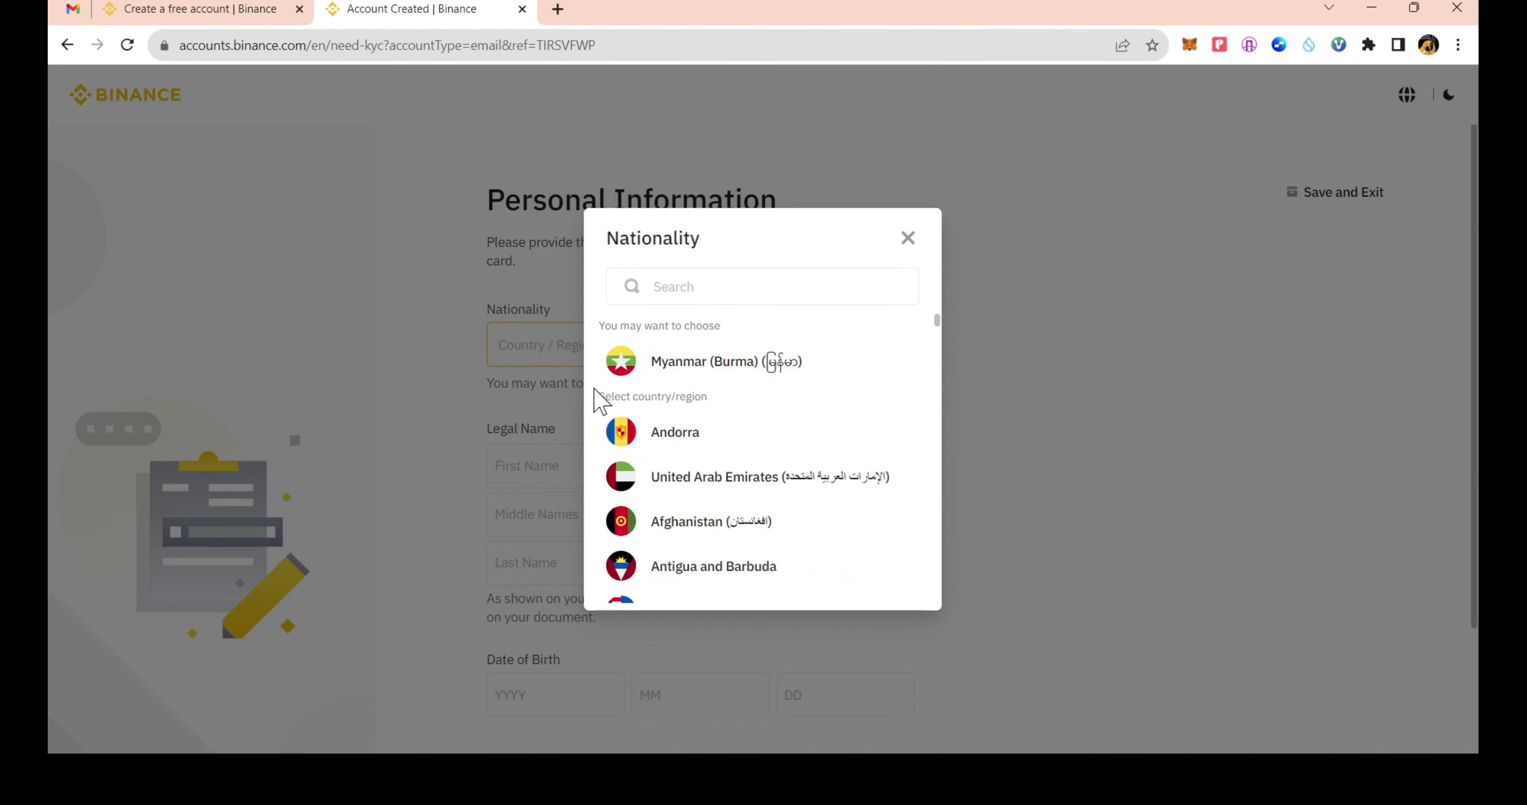
{"action": "left_click", "coordinate": [664, 381]}
{"action": "left_click", "coordinate": [607, 469]}
{"action": "scroll", "coordinate": [570, 378], "scroll_direction": "down", "scroll_amount": 2}
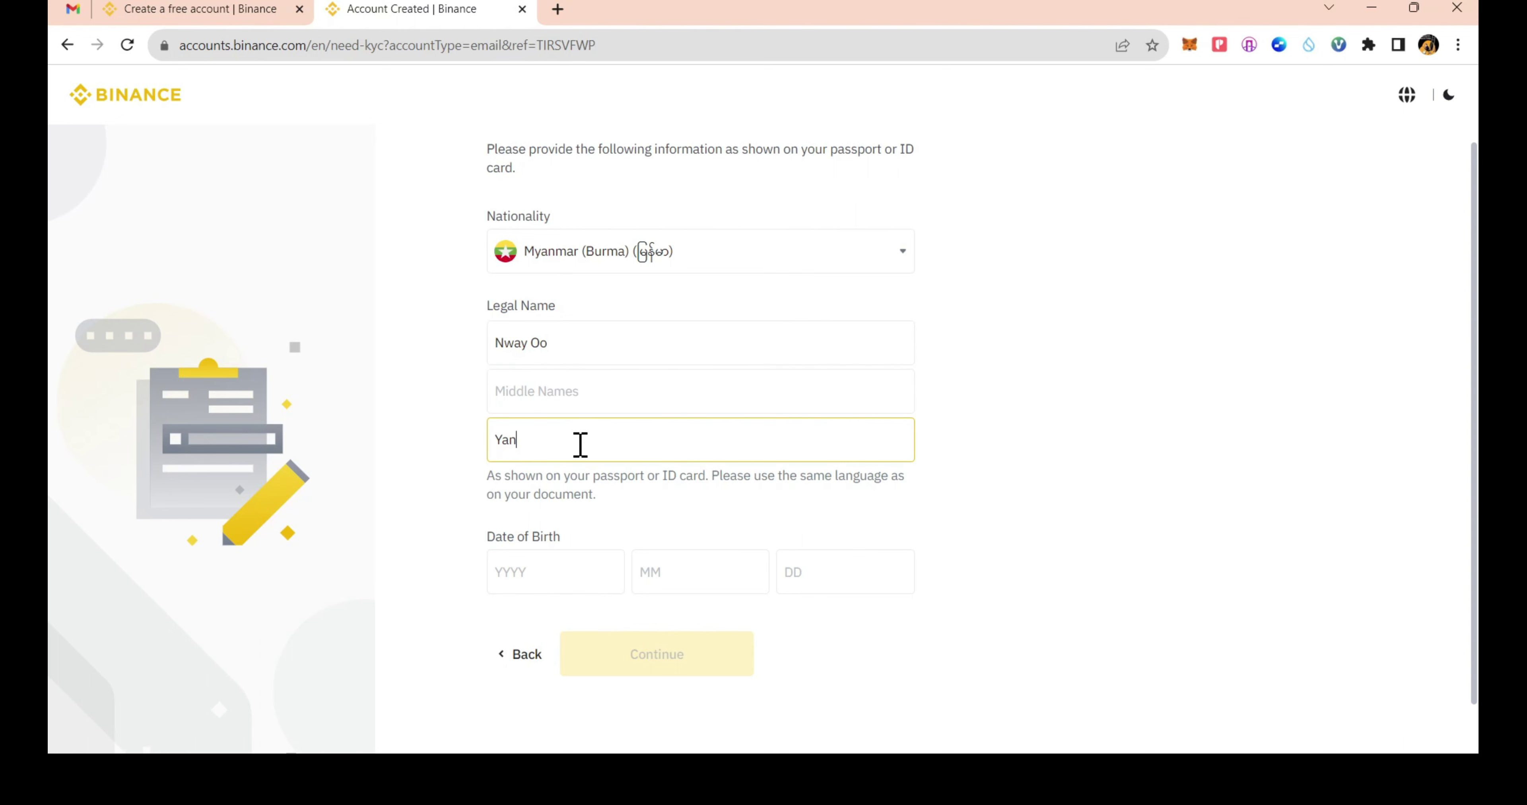
{"action": "scroll", "coordinate": [579, 443], "scroll_direction": "down", "scroll_amount": 1}
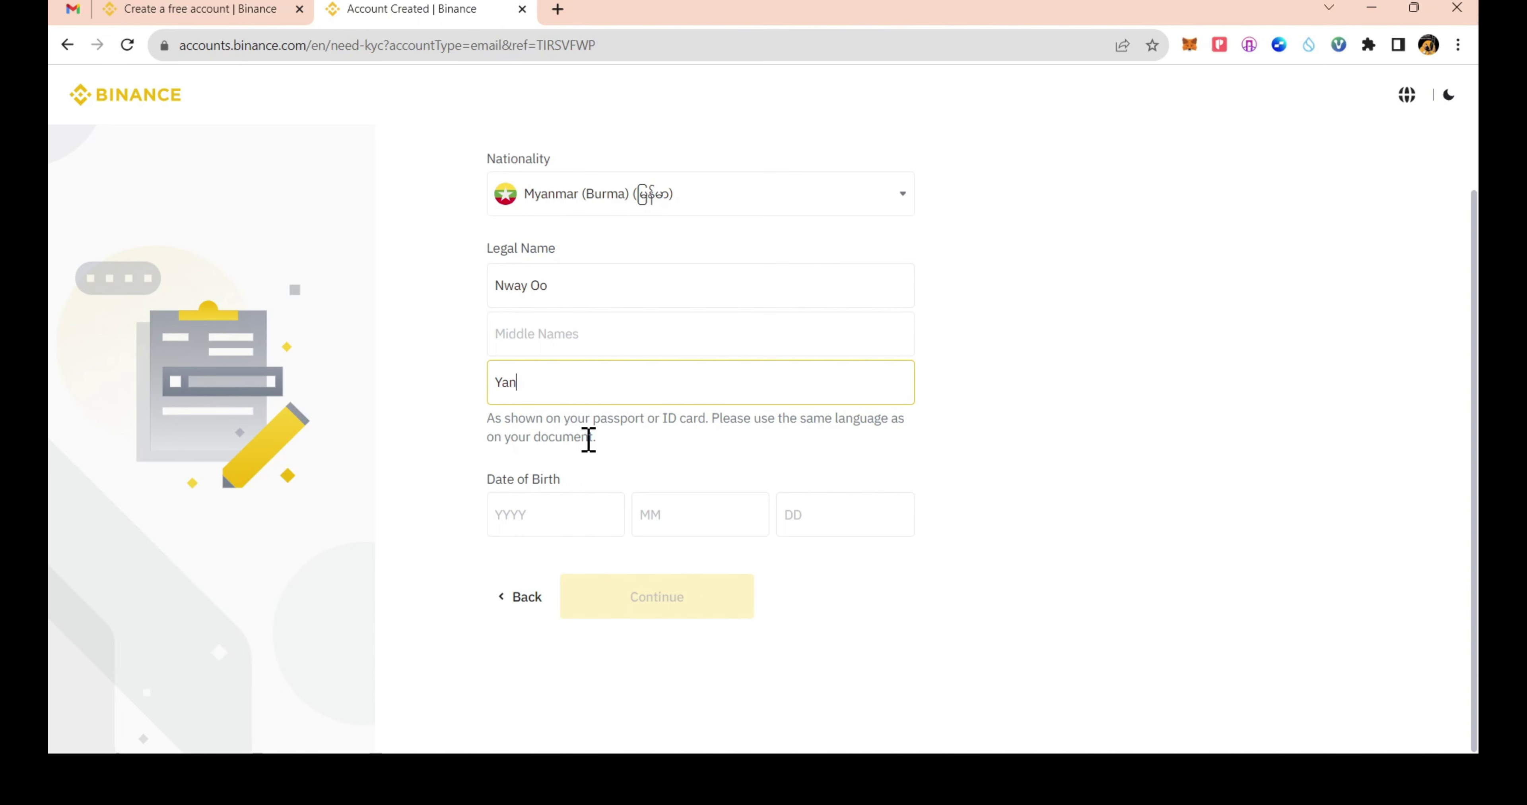
{"action": "left_click", "coordinate": [571, 518]}
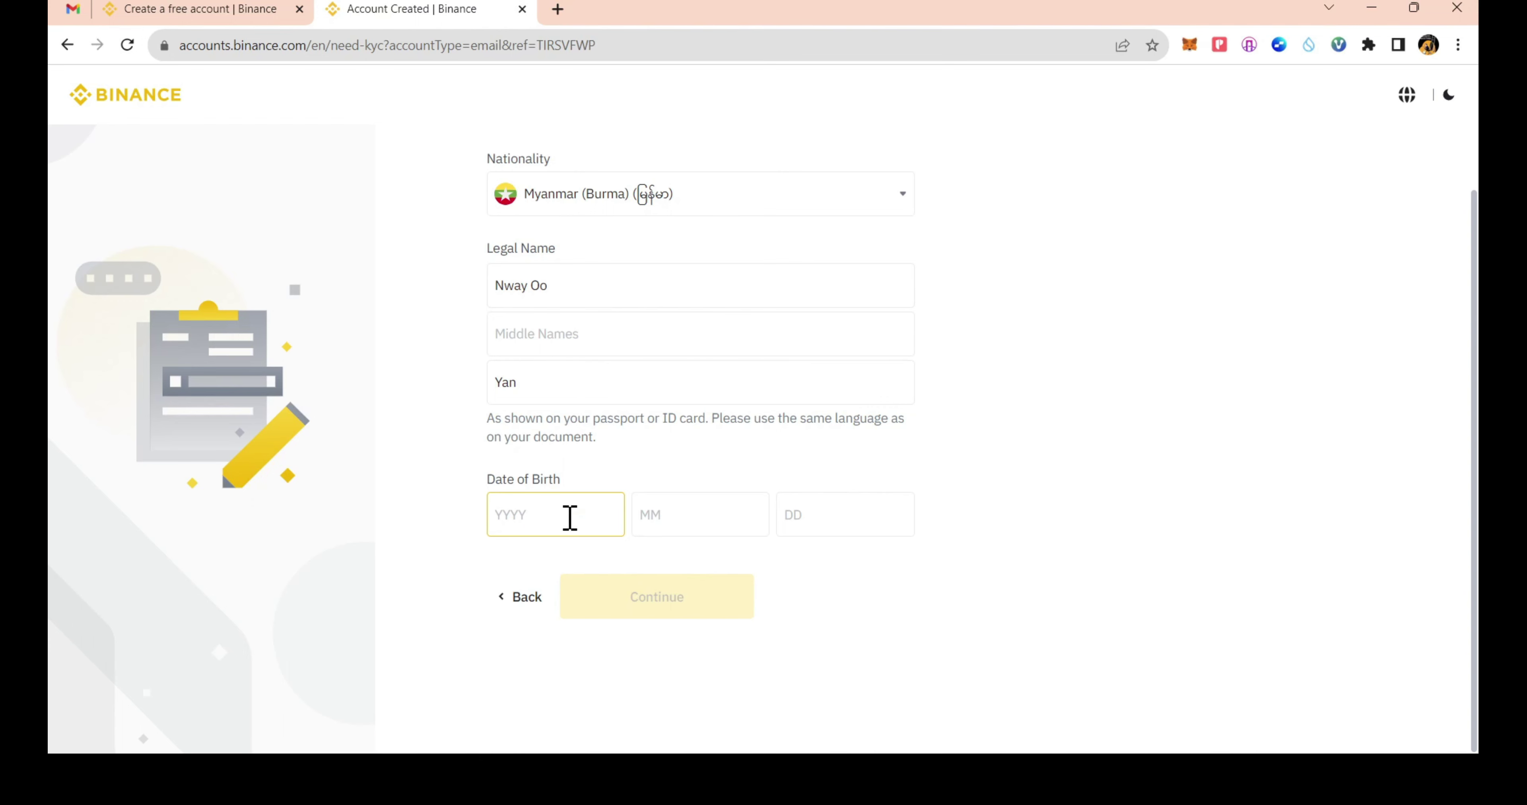
{"action": "type", "text": "1999"}
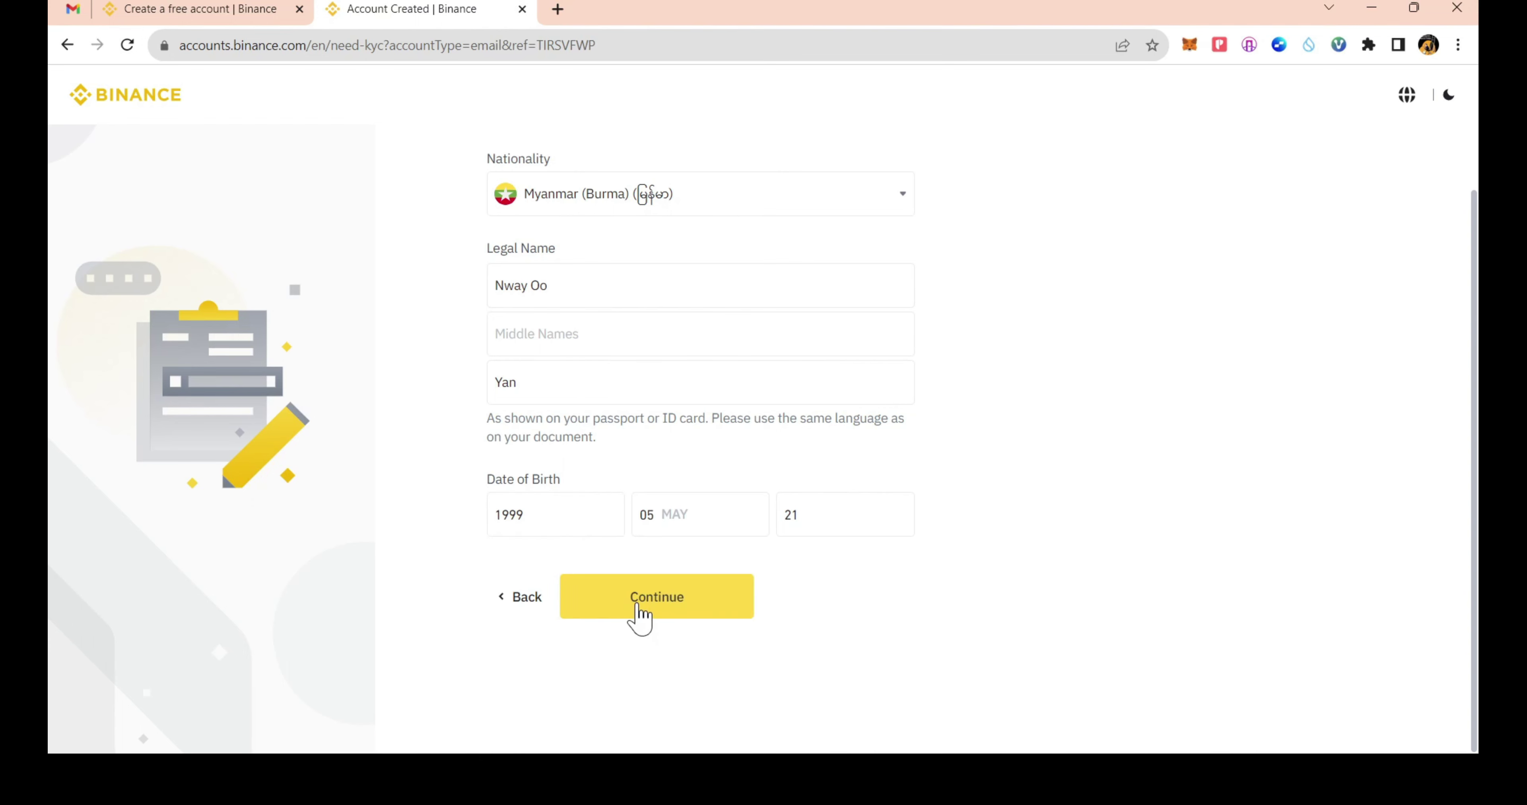
{"action": "left_click", "coordinate": [637, 608]}
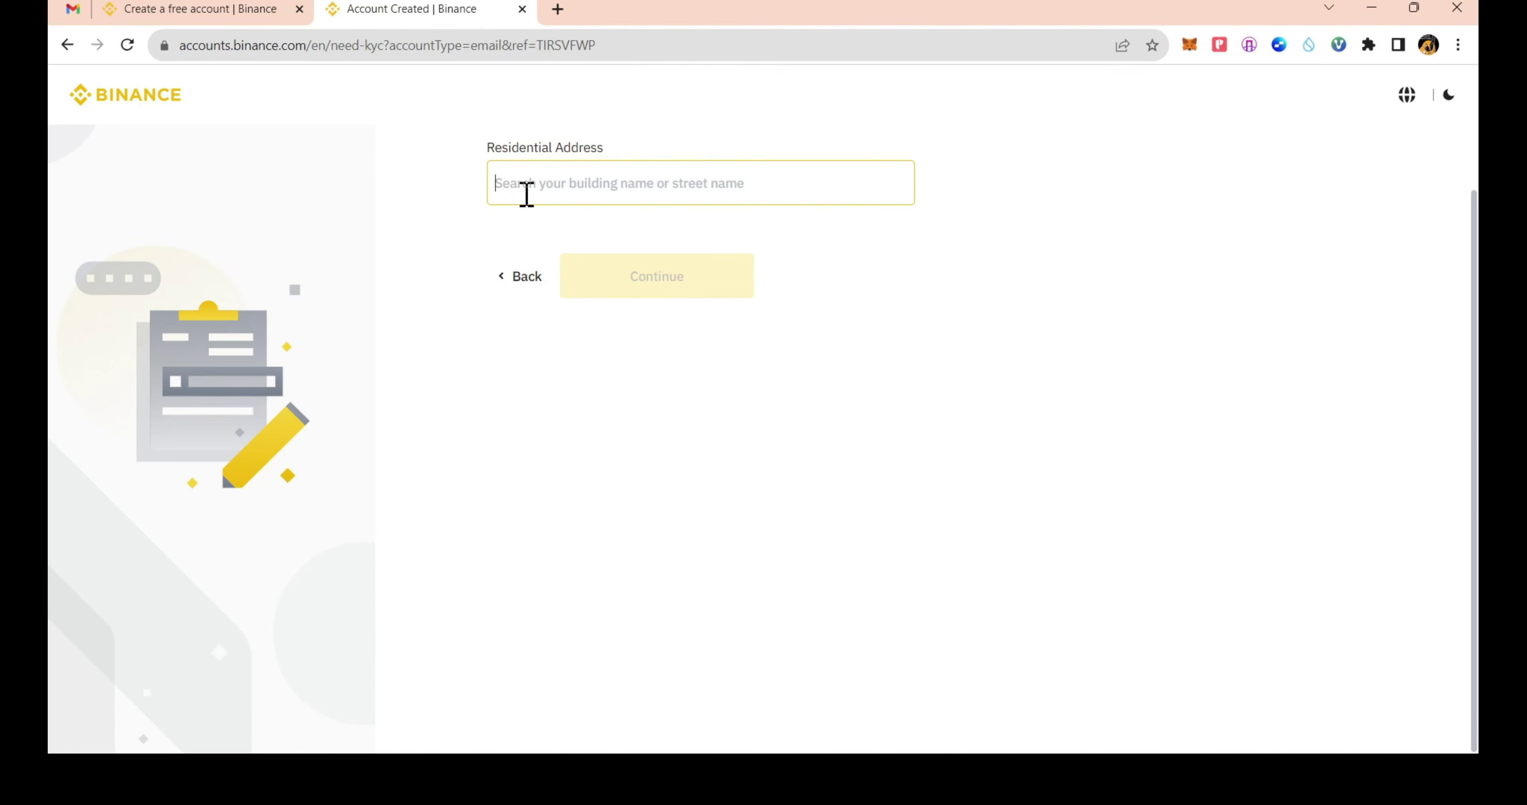
Step: Fill in the residential address from the suggested hotel match after searching the town, and continue
{"action": "type", "text": "Kalaw,"}
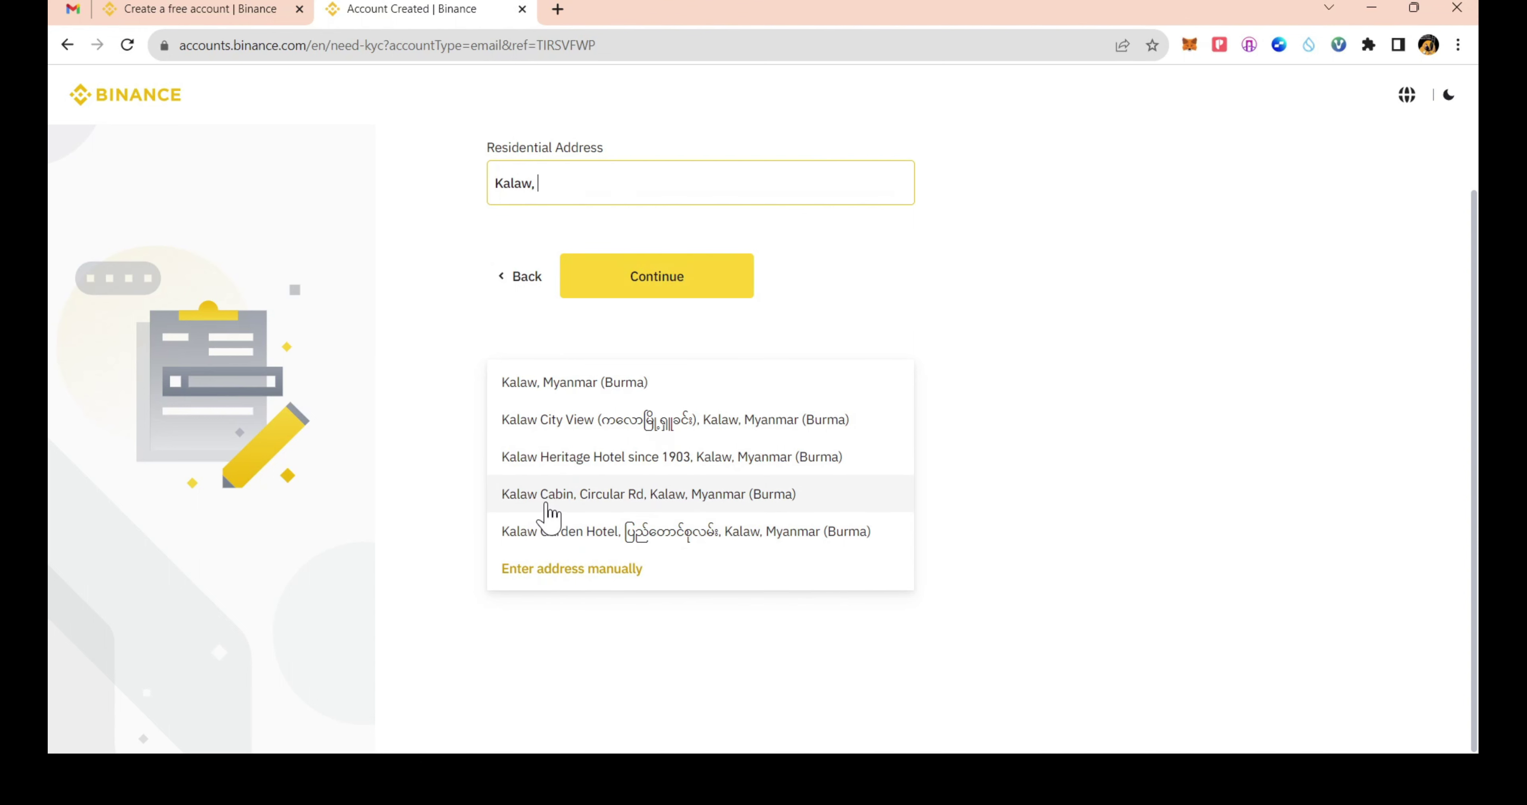
{"action": "left_click", "coordinate": [545, 458]}
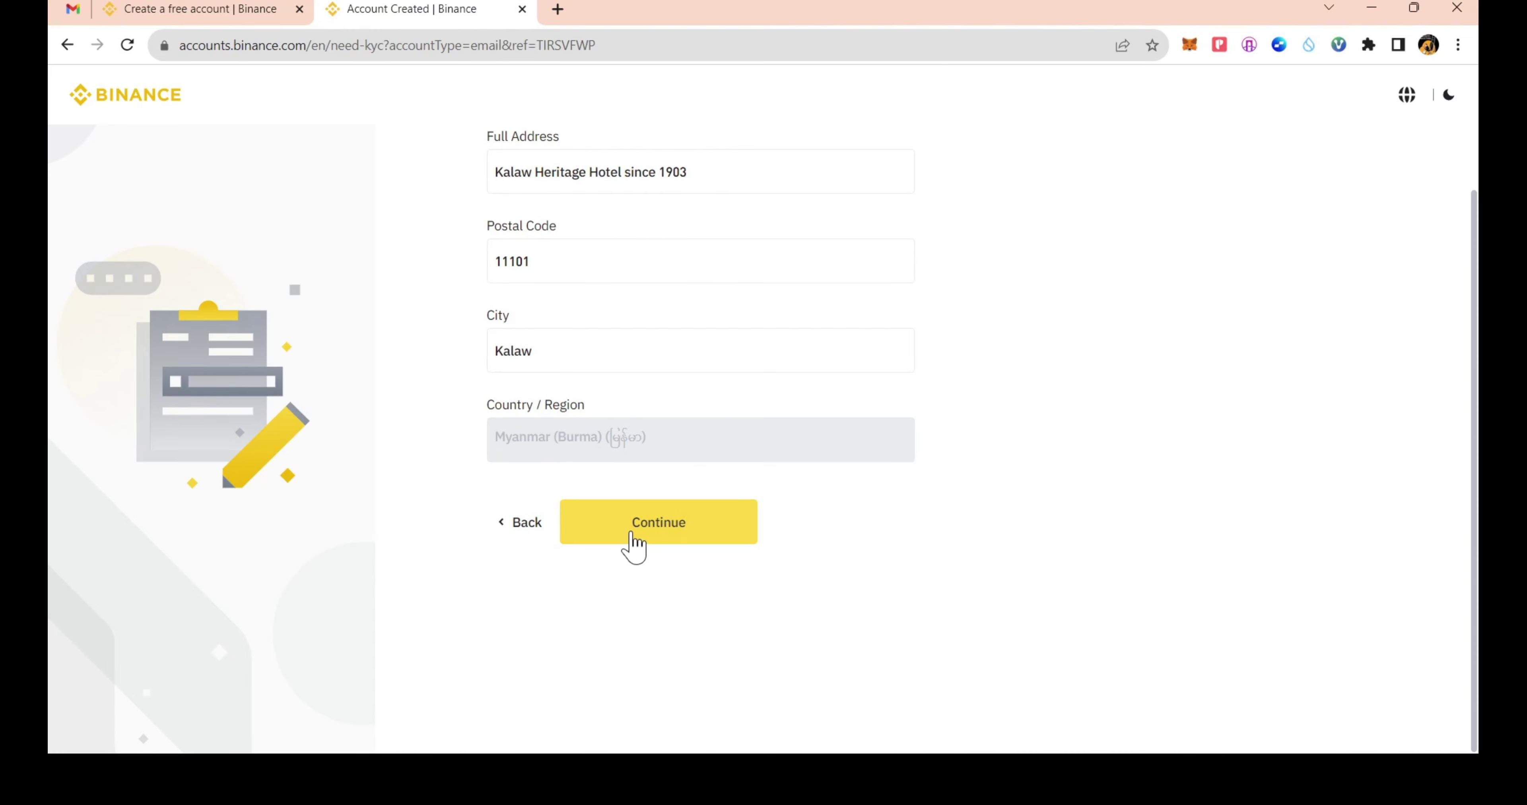
{"action": "left_click", "coordinate": [633, 546]}
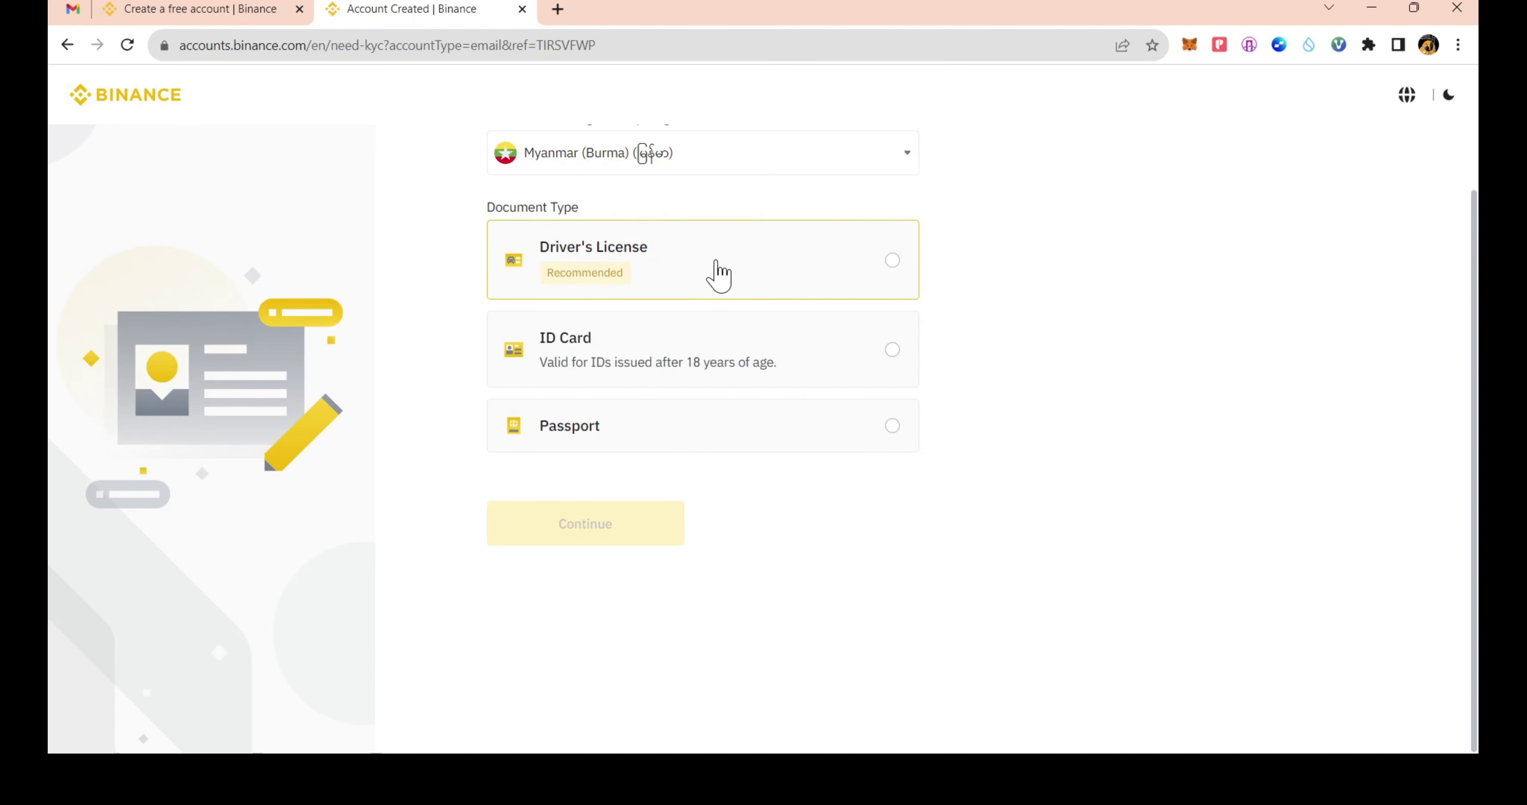
Step: Choose Driver's License as the identity document and continue to the photo tips
{"action": "left_click", "coordinate": [717, 276]}
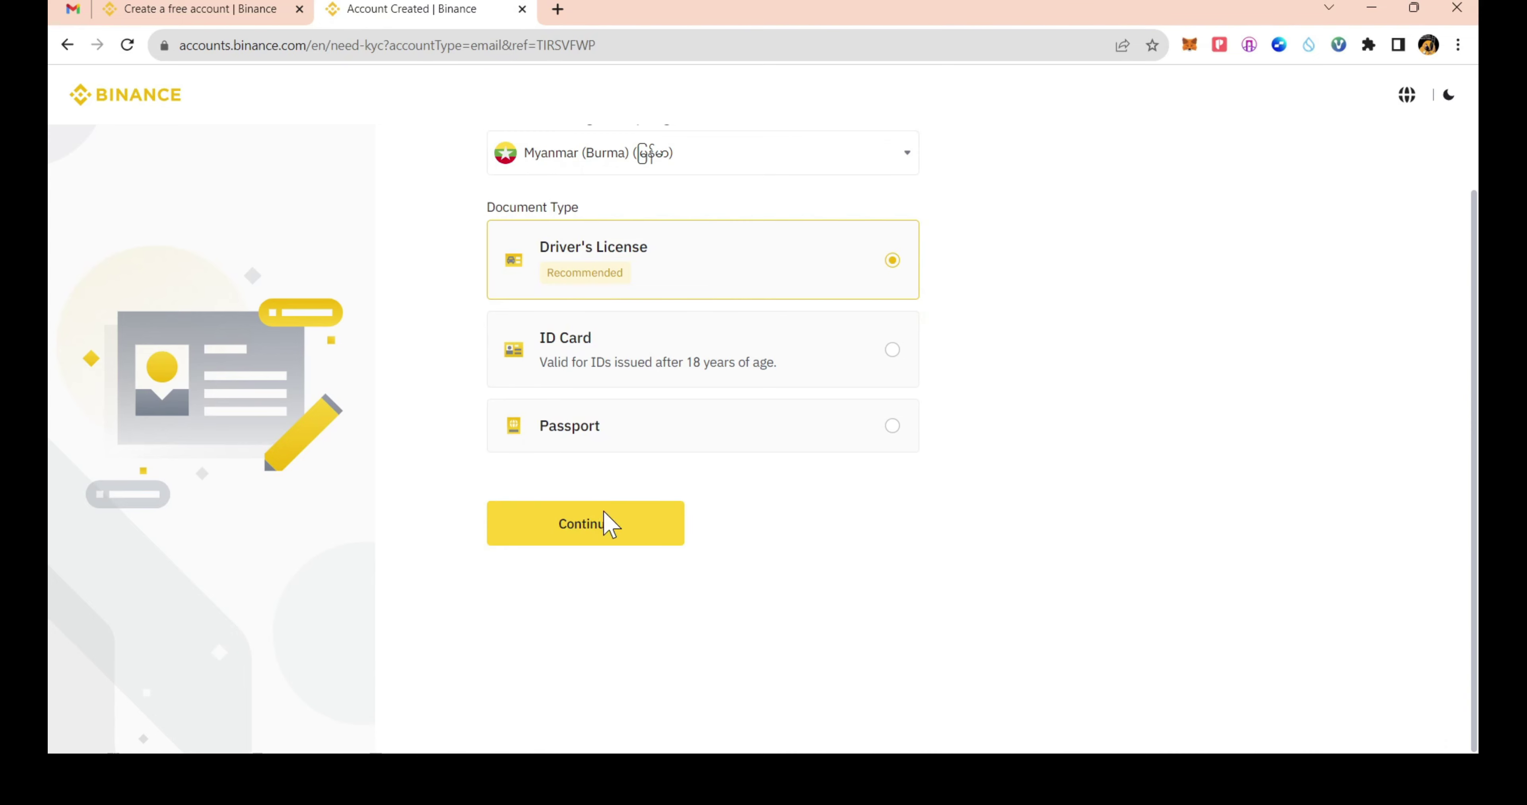
{"action": "left_click", "coordinate": [605, 524]}
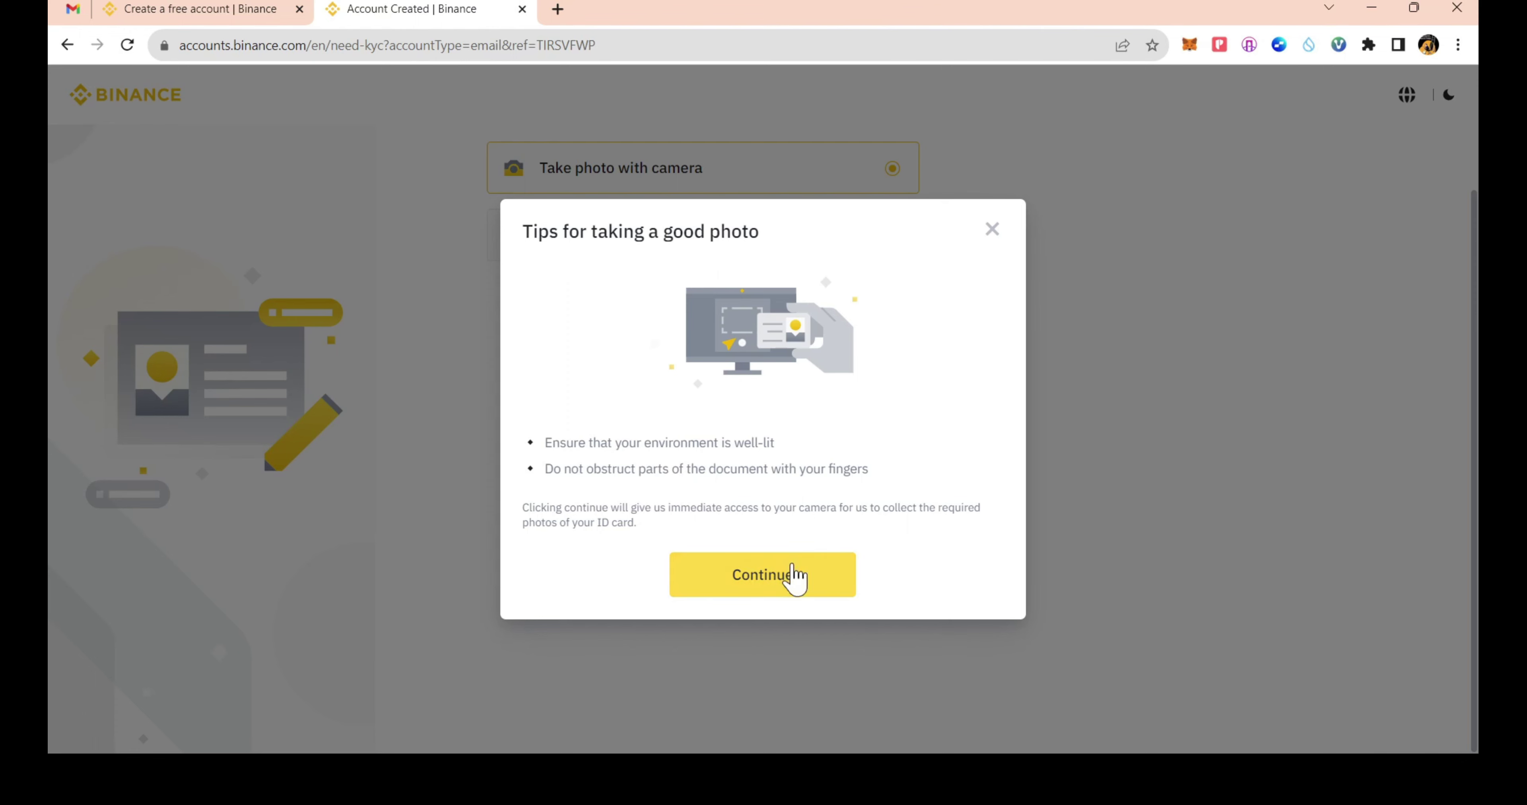
Step: Continue past the photo tips to begin photographing the identity document with the camera
{"action": "left_click", "coordinate": [737, 569]}
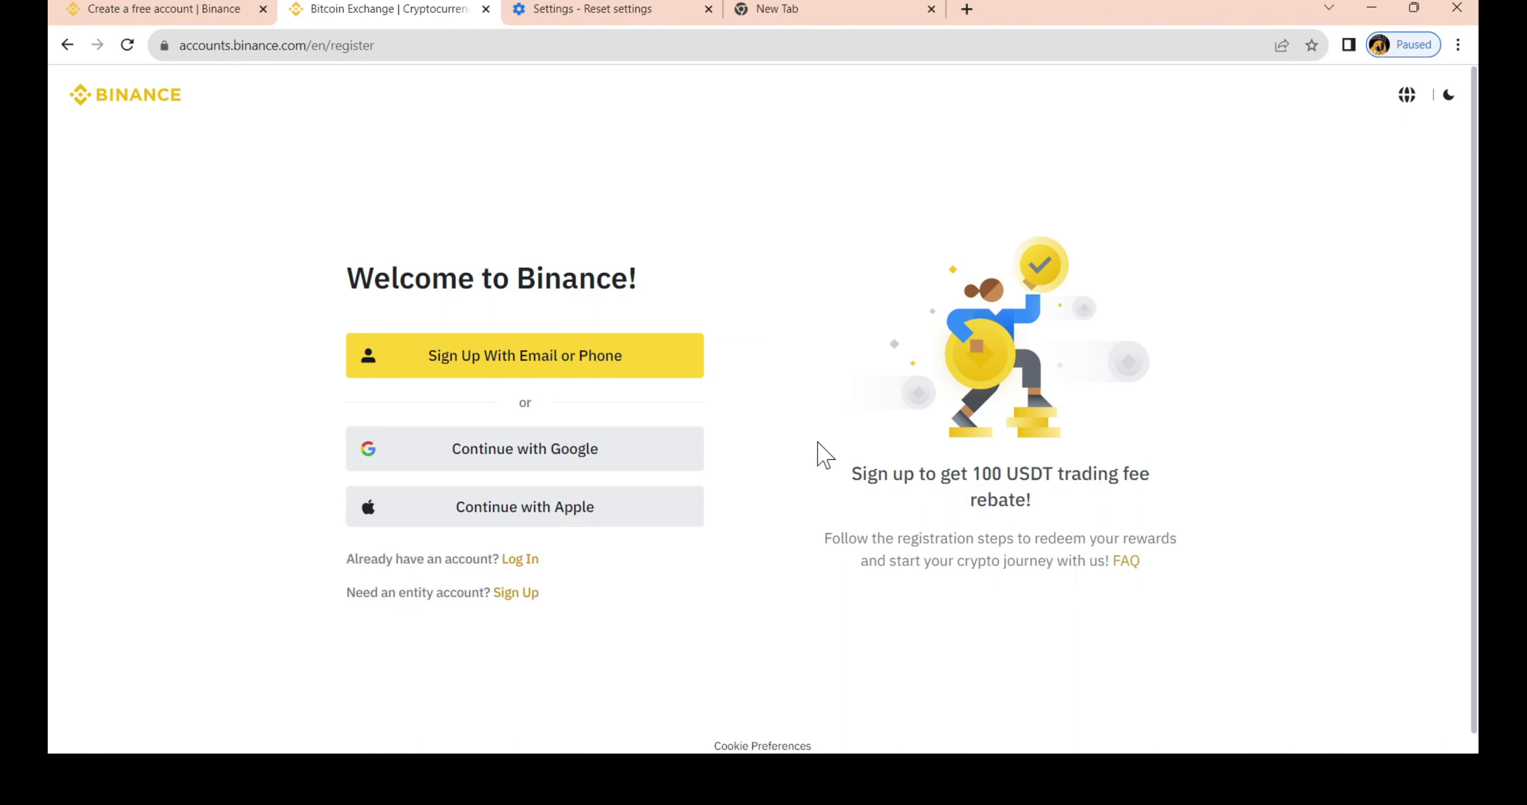
Step: Log in with the account's email and password, then paste the emailed verification code
{"action": "left_click", "coordinate": [528, 564]}
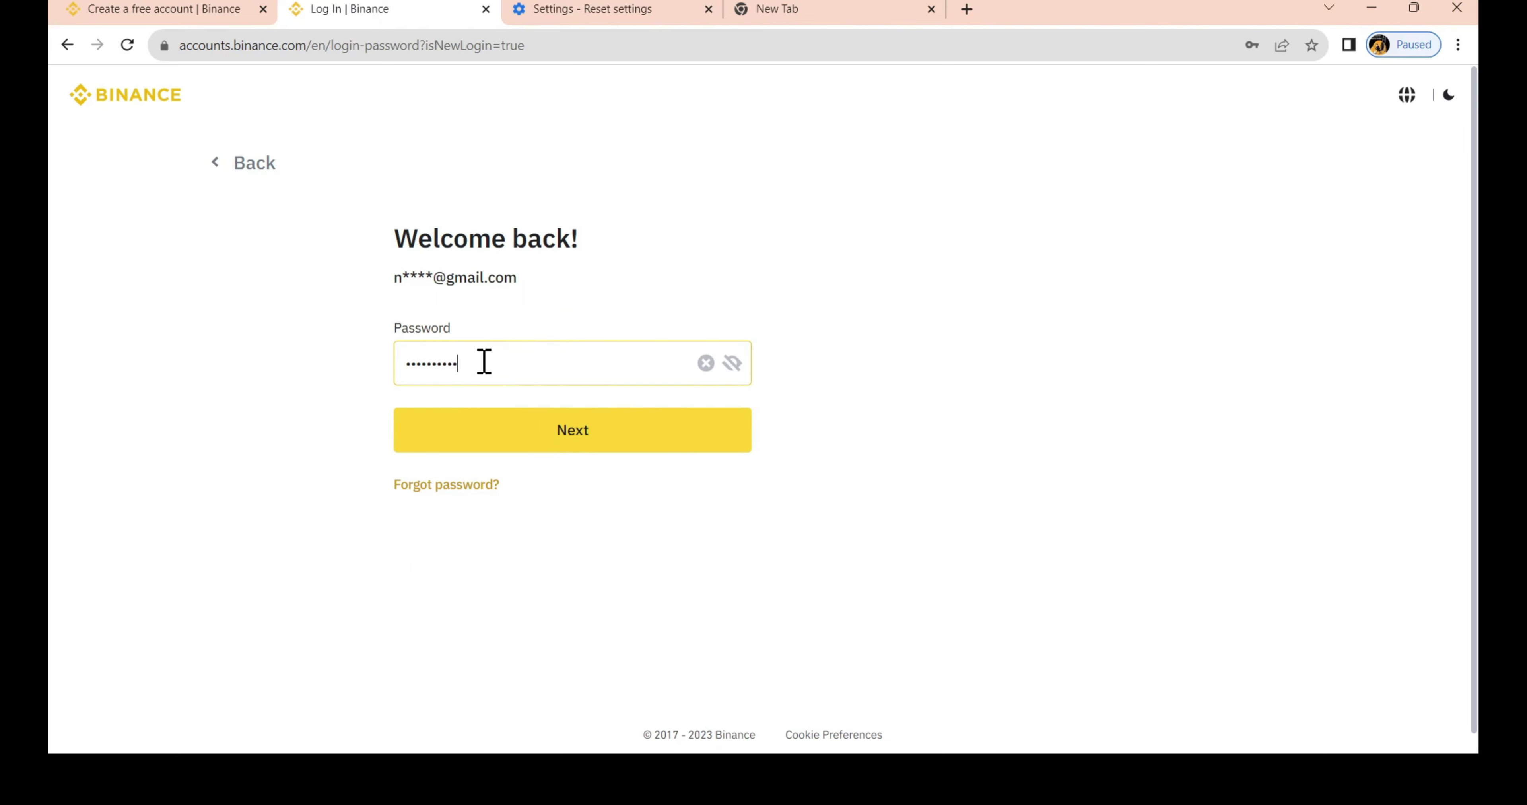
{"action": "key", "text": "Return"}
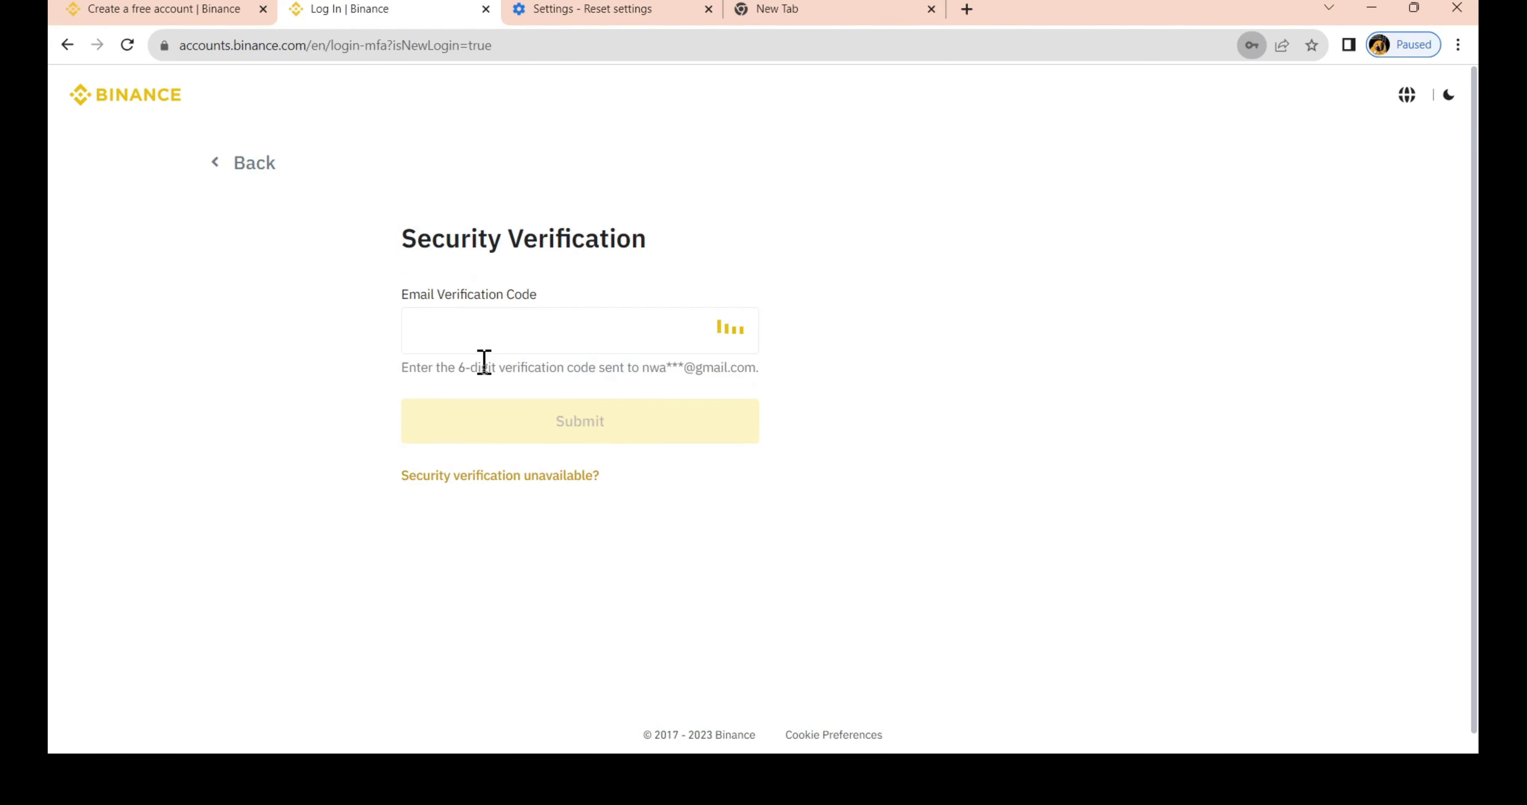
{"action": "key", "text": "ctrl+v"}
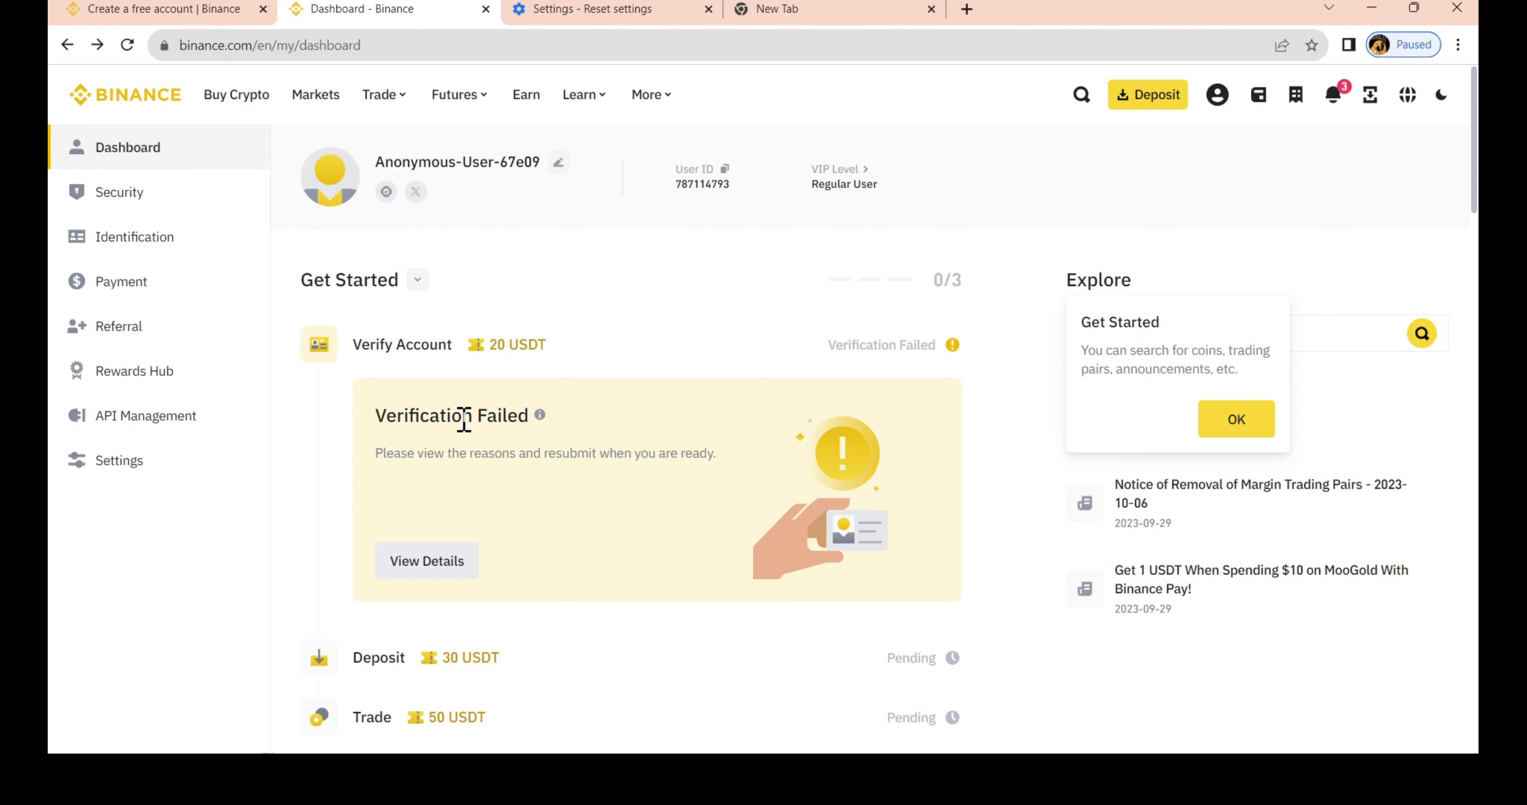
{"action": "left_click_drag", "start_coordinate": [473, 415], "coordinate": [523, 432]}
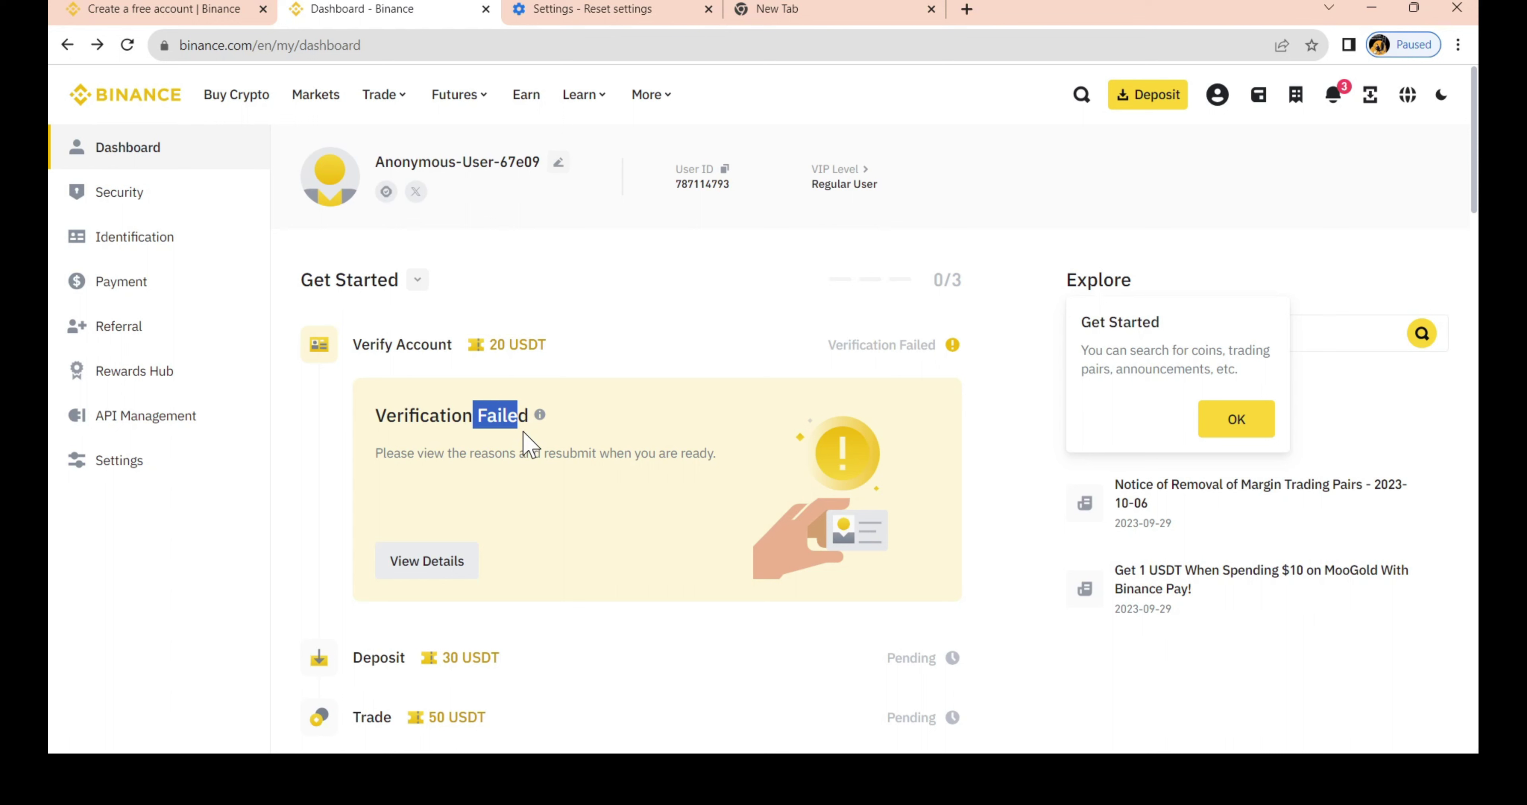